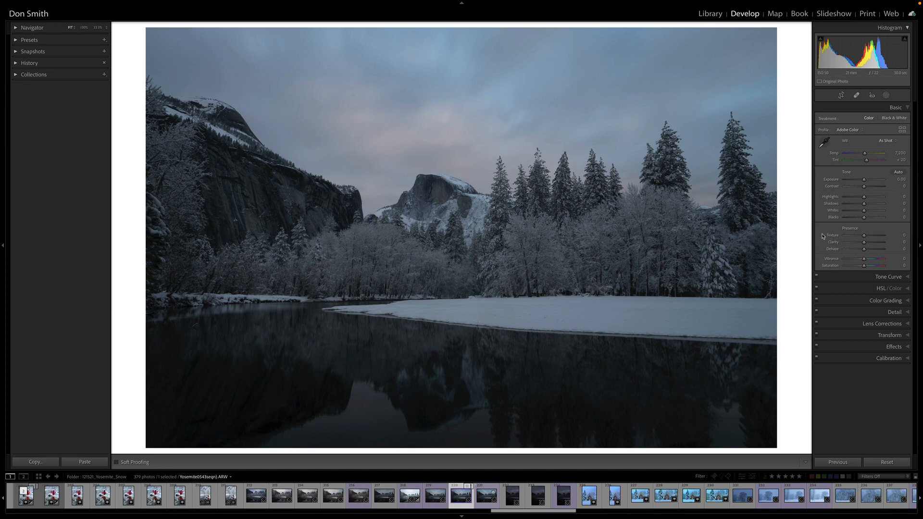
Try brightening the whole photo with Exposure and reset Exposure to its default
{"action": "left_click_drag", "start_coordinate": [865, 181], "coordinate": [872, 184]}
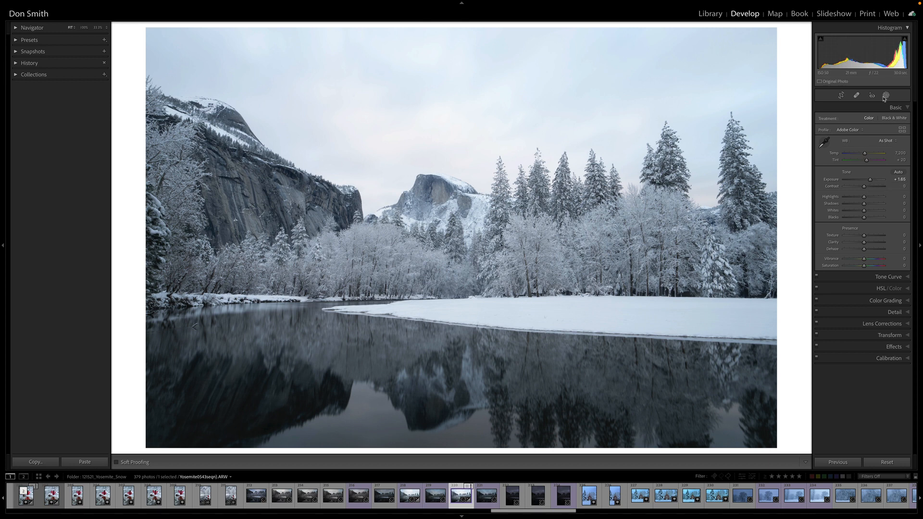
{"action": "double_click", "coordinate": [871, 180]}
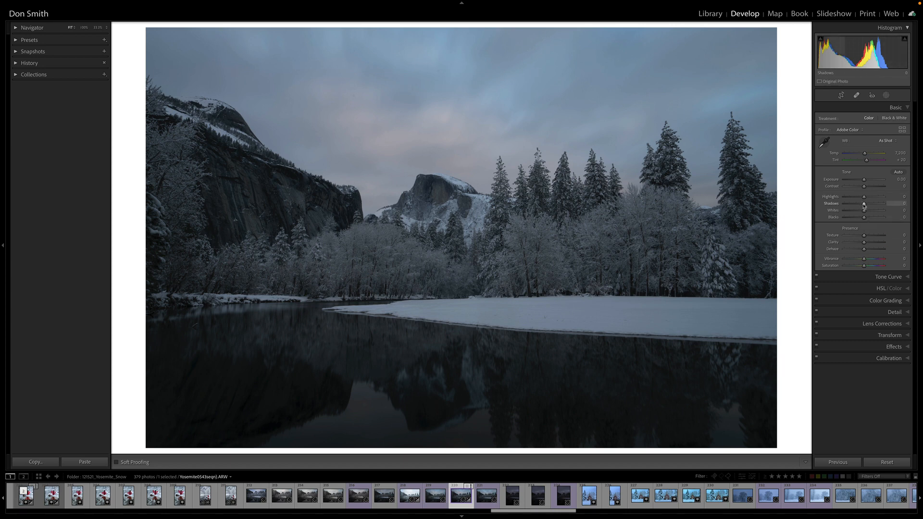
Raise Shadows to +100 and turn on the shadow and highlight clipping indicators in the histogram
{"action": "left_click_drag", "start_coordinate": [864, 204], "coordinate": [884, 204]}
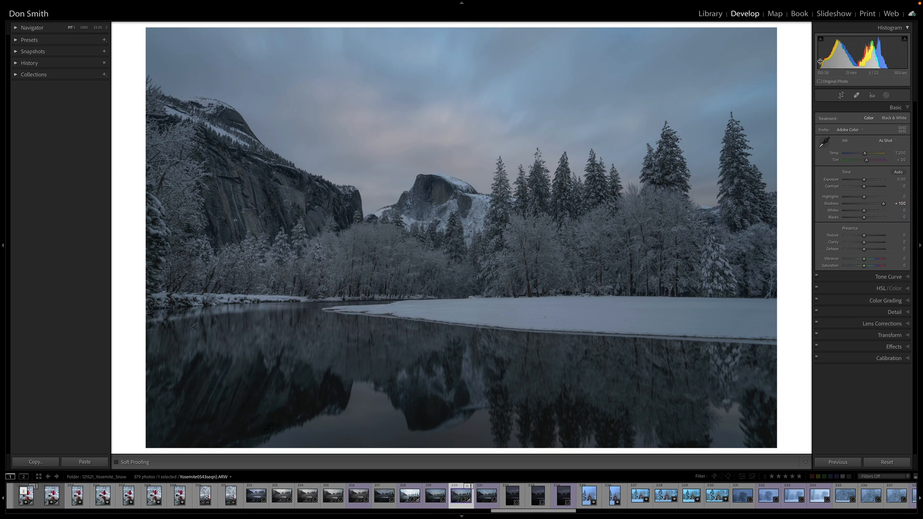
{"action": "left_click_drag", "start_coordinate": [883, 207], "coordinate": [920, 210]}
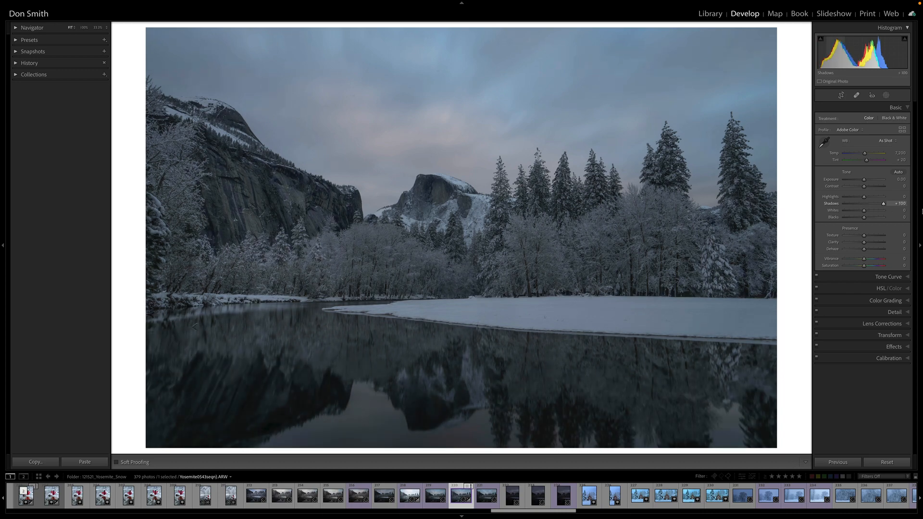
{"action": "left_click", "coordinate": [821, 38]}
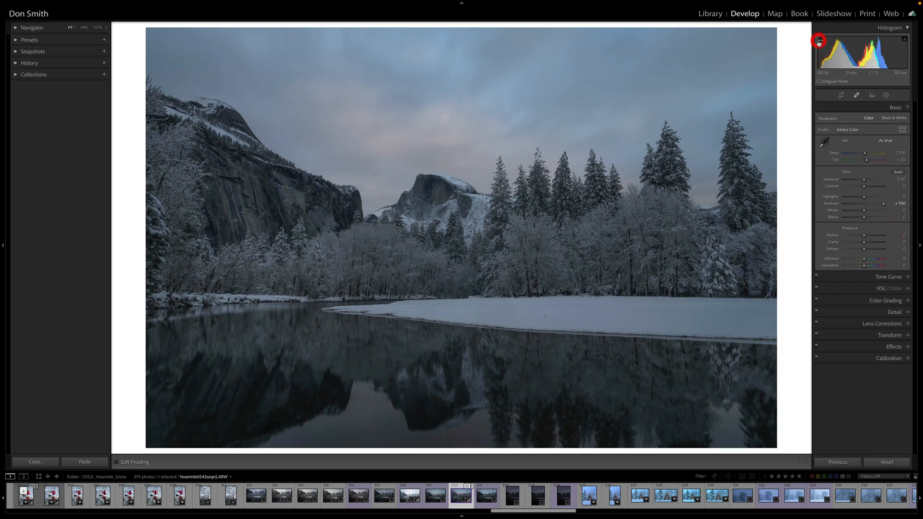
{"action": "left_click", "coordinate": [904, 39]}
{"action": "left_click_drag", "start_coordinate": [888, 208], "coordinate": [920, 212]}
{"action": "left_click", "coordinate": [805, 214]}
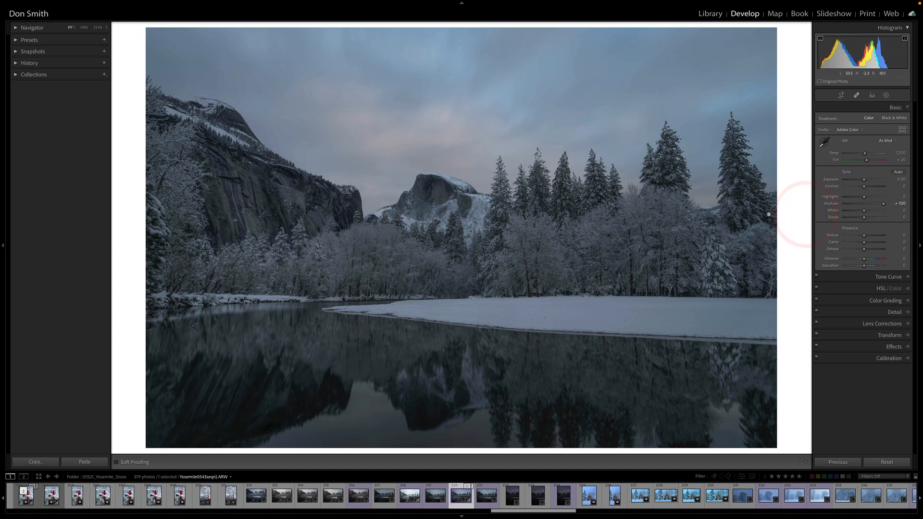
Raise the Darks region of the Tone Curve to about +61
{"action": "left_click", "coordinate": [854, 279]}
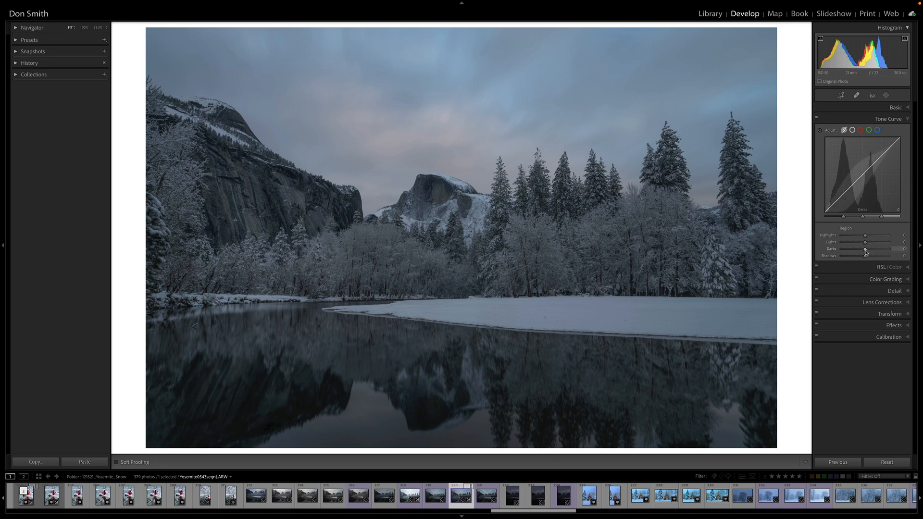
{"action": "left_click_drag", "start_coordinate": [866, 251], "coordinate": [876, 256]}
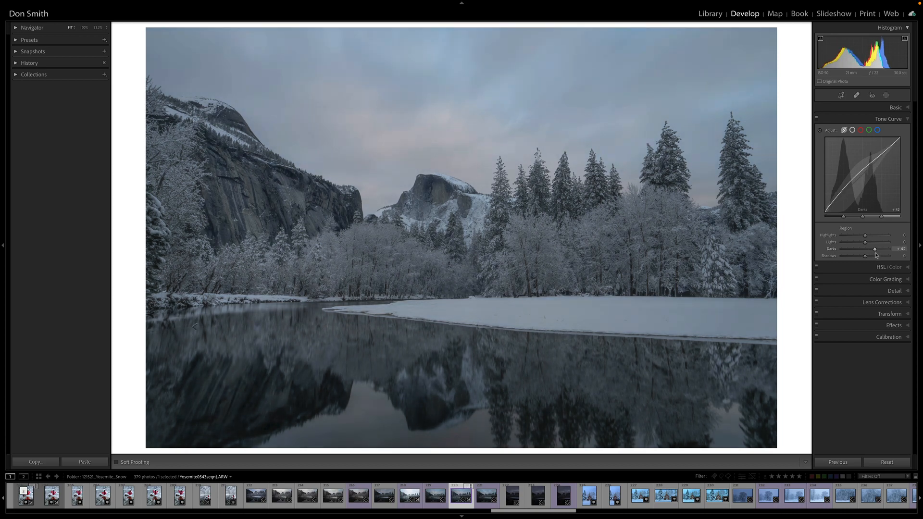
{"action": "left_click_drag", "start_coordinate": [875, 255], "coordinate": [882, 258]}
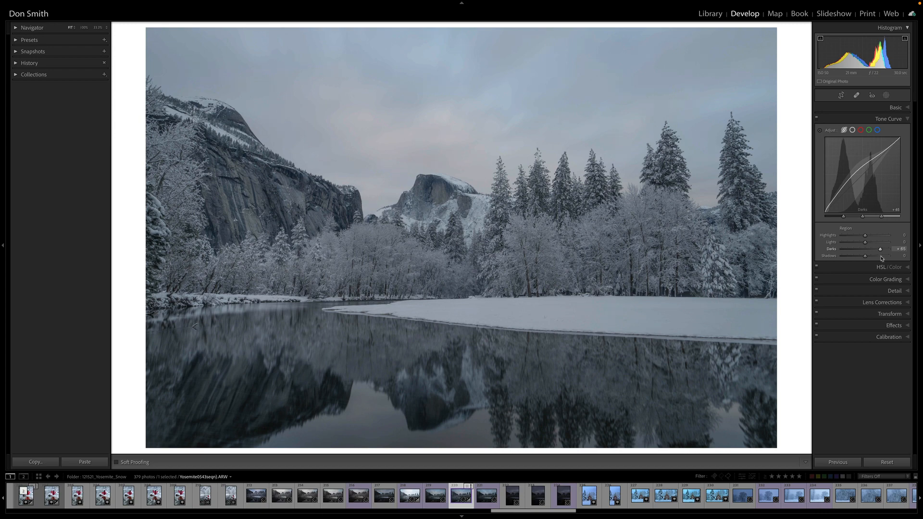
{"action": "left_click_drag", "start_coordinate": [882, 258], "coordinate": [880, 258]}
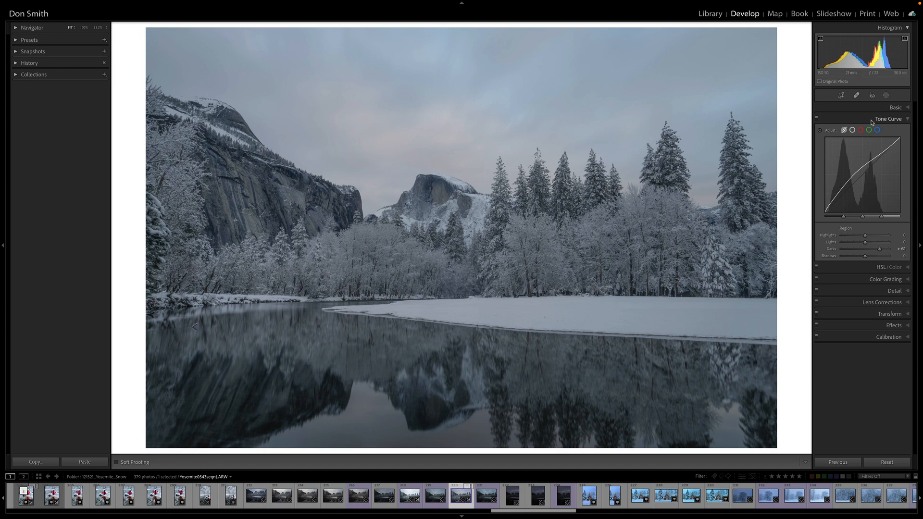
Set Contrast to +24 and open the Detail settings to check the sharpening
{"action": "left_click", "coordinate": [860, 109]}
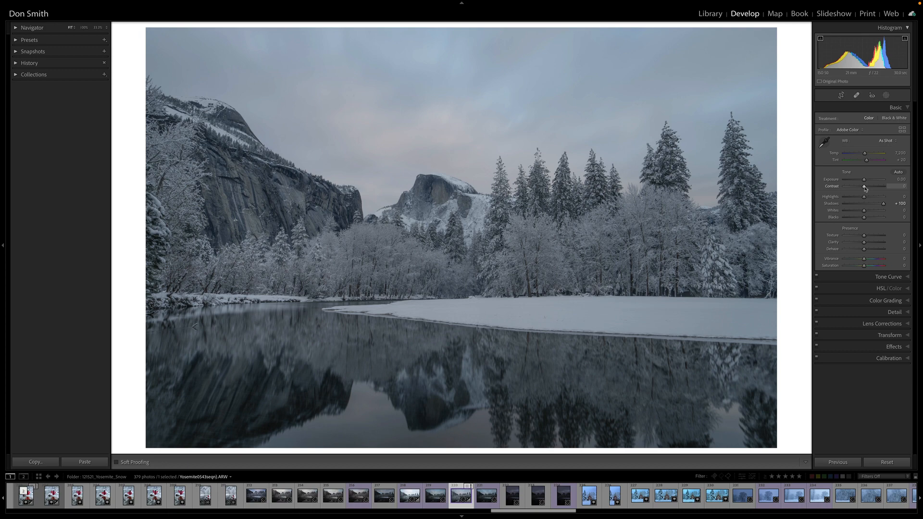
{"action": "left_click_drag", "start_coordinate": [864, 188], "coordinate": [869, 189]}
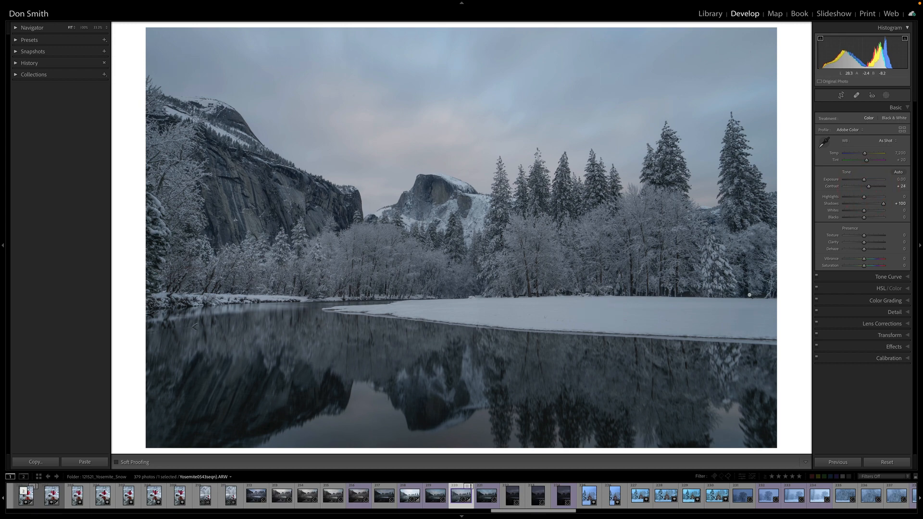
{"action": "left_click", "coordinate": [854, 313]}
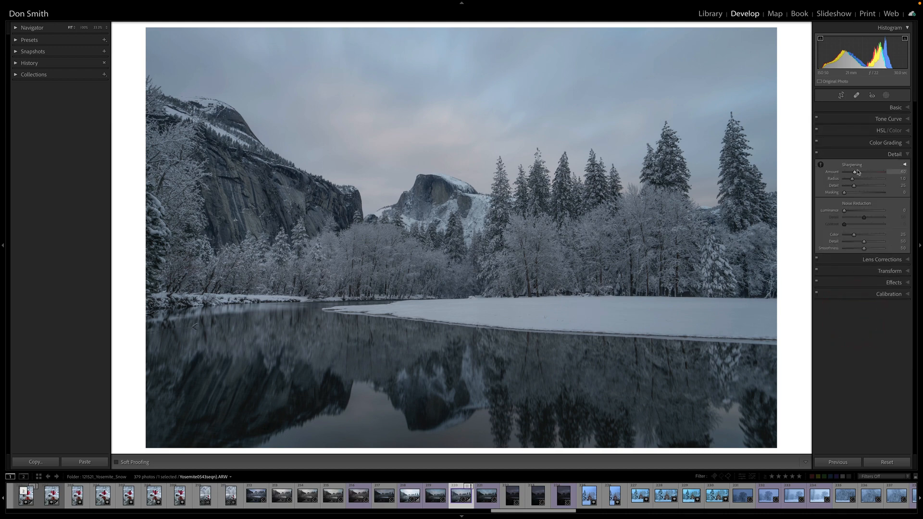
{"action": "left_click_drag", "start_coordinate": [840, 174], "coordinate": [834, 174]}
Set the Blue Primary and Red Primary Saturation to +100 each in Calibration
{"action": "left_click", "coordinate": [862, 294]}
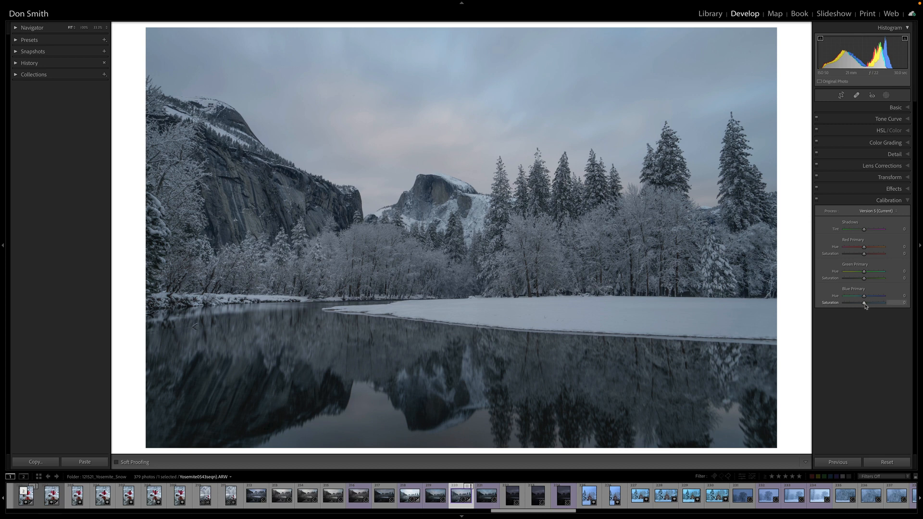
{"action": "left_click_drag", "start_coordinate": [864, 303], "coordinate": [916, 314]}
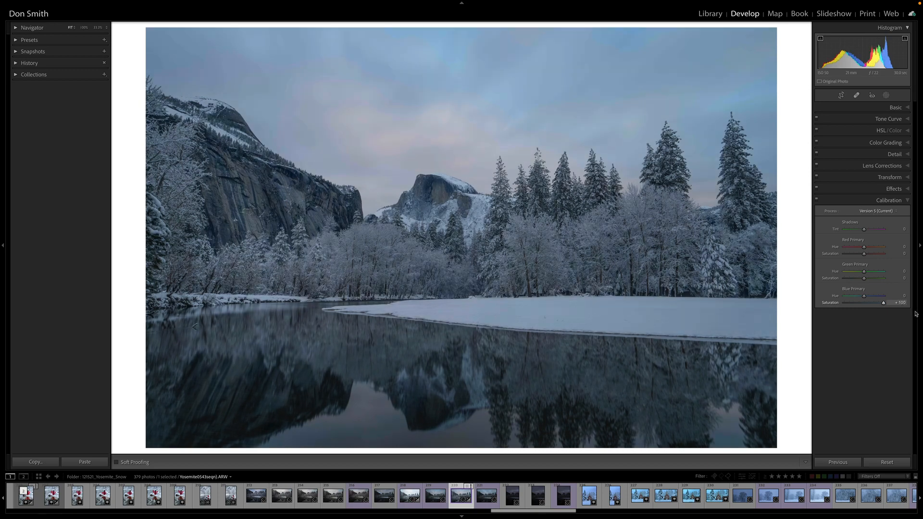
{"action": "mouse_move", "coordinate": [915, 311]}
{"action": "left_mouse_down"}
{"action": "mouse_move", "coordinate": [865, 310]}
{"action": "mouse_move", "coordinate": [916, 310]}
{"action": "left_mouse_up"}
{"action": "left_click_drag", "start_coordinate": [865, 256], "coordinate": [903, 260]}
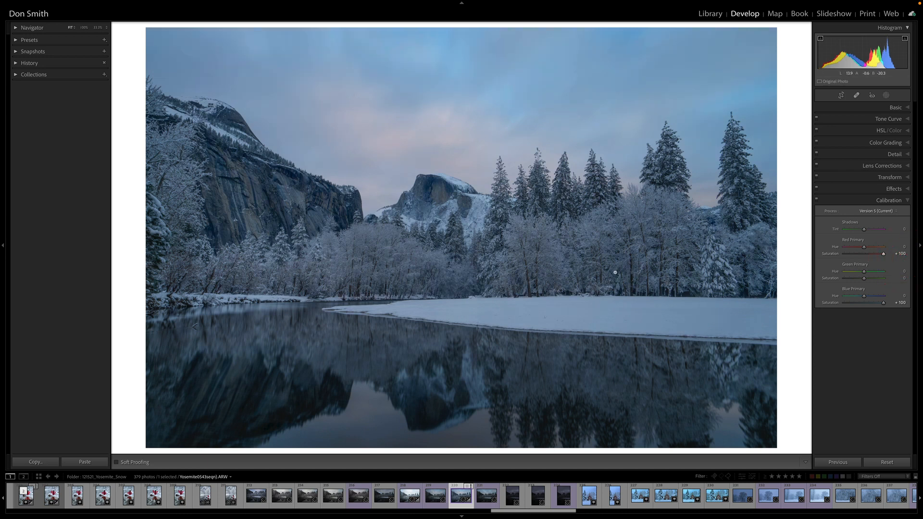
Send the photo to Adobe Photoshop 2022 for editing
{"action": "right_click", "coordinate": [479, 207]}
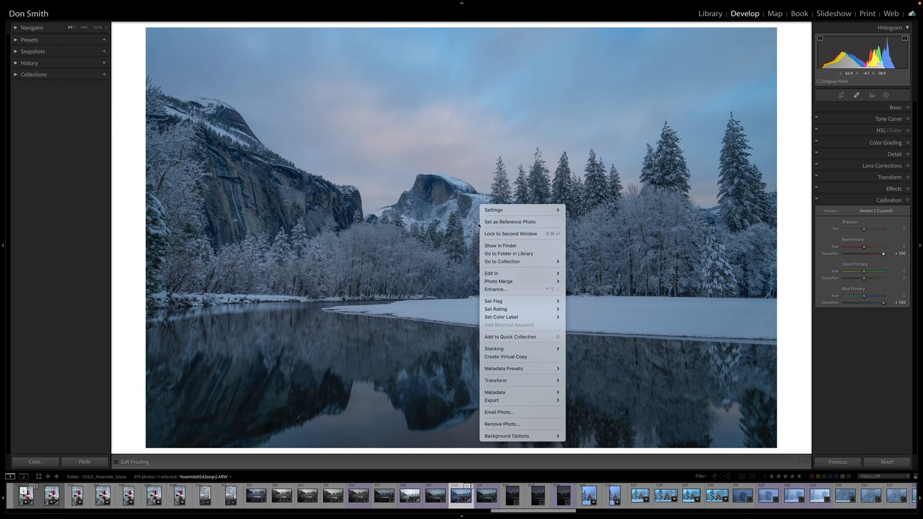
{"action": "mouse_move", "coordinate": [505, 275]}
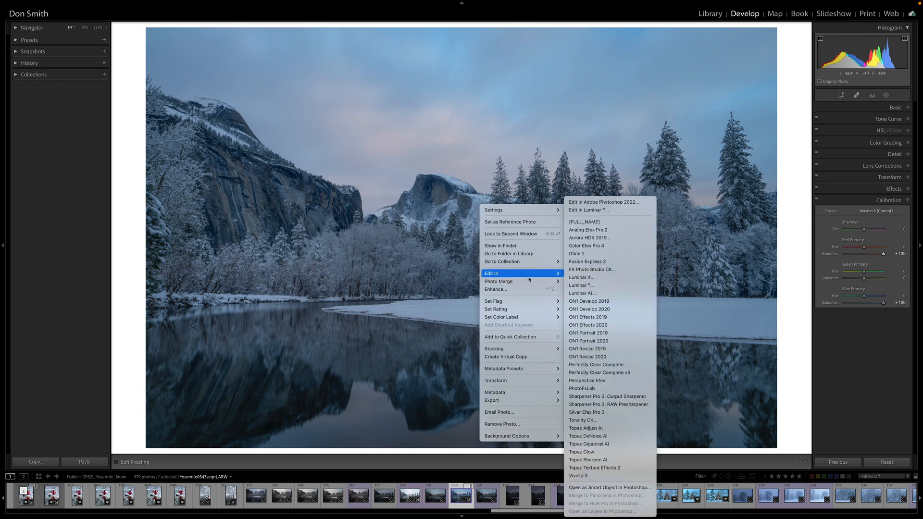
{"action": "left_click", "coordinate": [637, 203]}
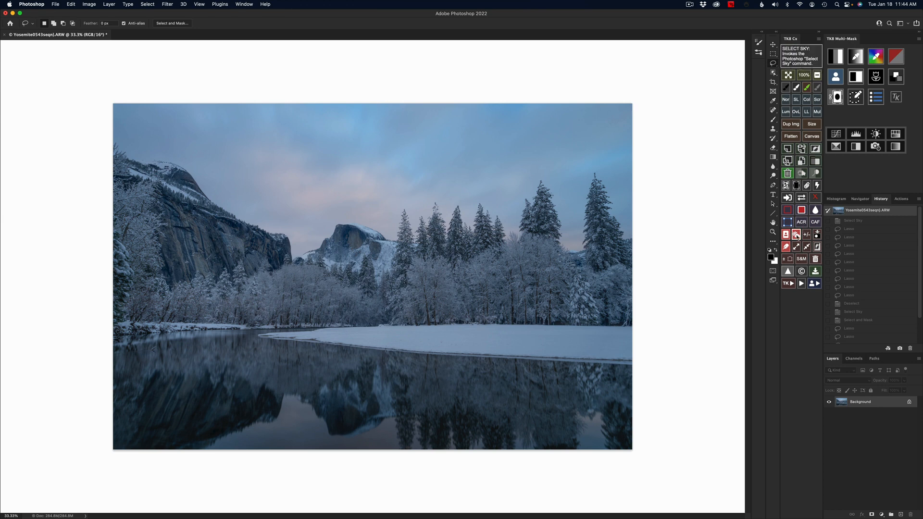
Select the sky automatically with the Select Sky command
{"action": "left_click", "coordinate": [149, 6]}
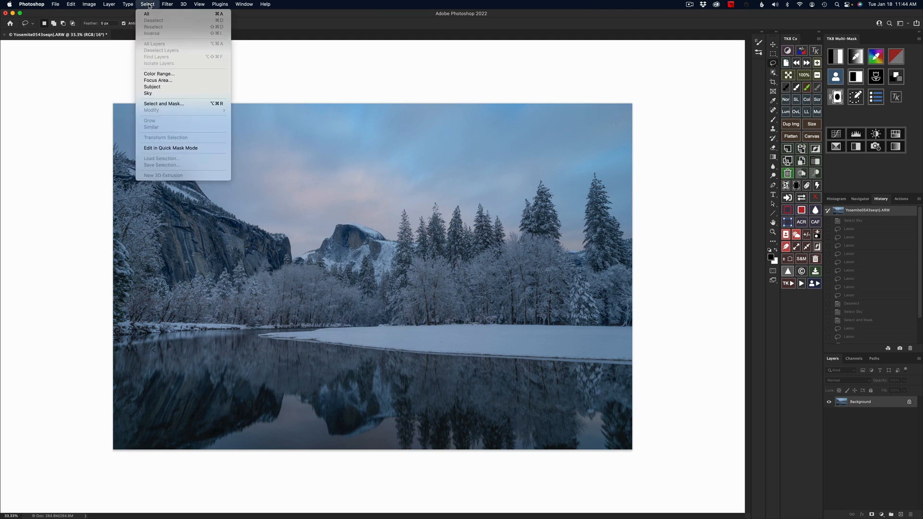
{"action": "left_click", "coordinate": [151, 94]}
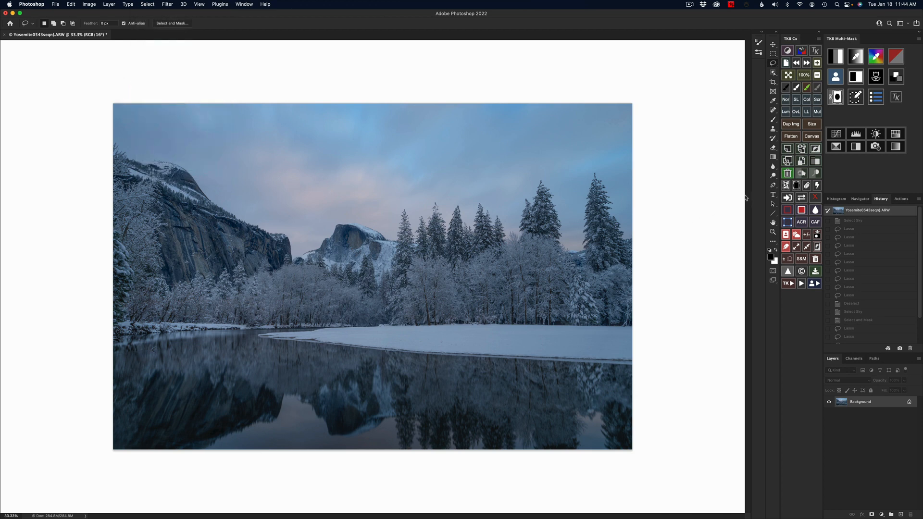
{"action": "left_click", "coordinate": [795, 236]}
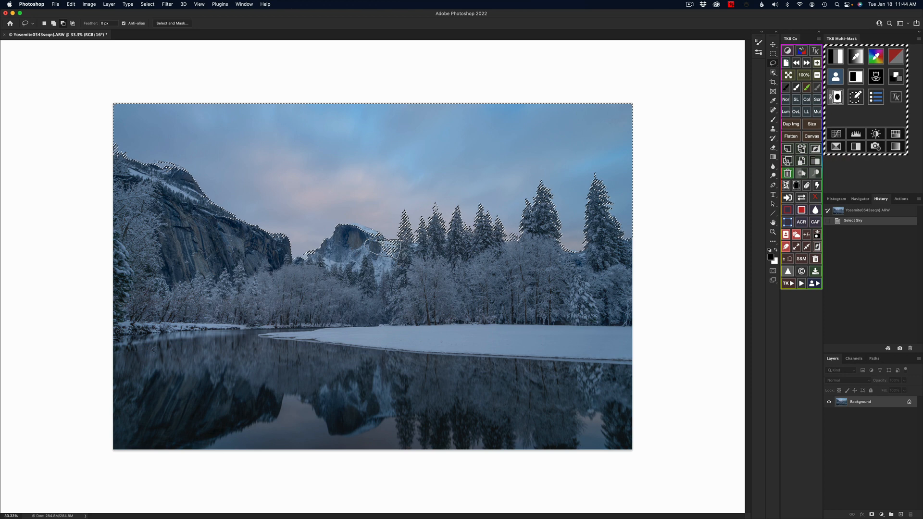
Clean up the sky selection around Half Dome's snowy summit with the Lasso tool
{"action": "left_click_drag", "start_coordinate": [374, 246], "coordinate": [372, 242]}
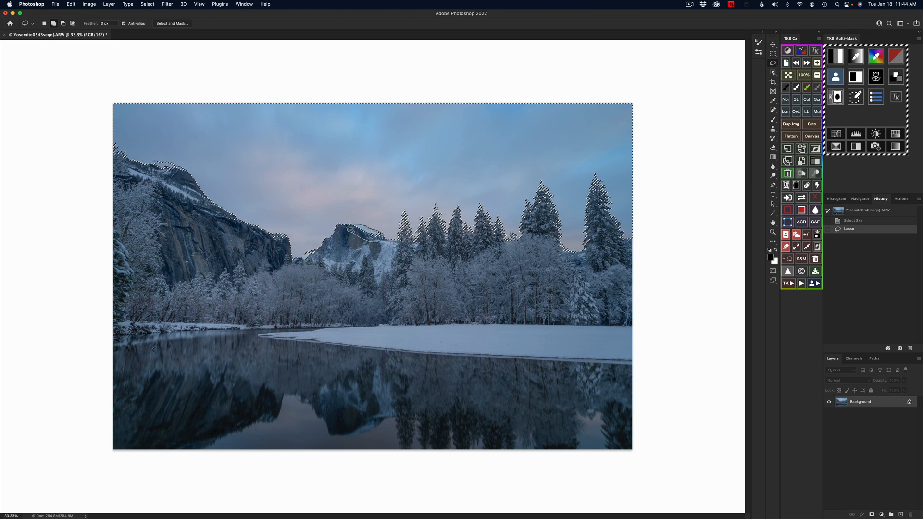
{"action": "left_click_drag", "start_coordinate": [356, 236], "coordinate": [350, 237]}
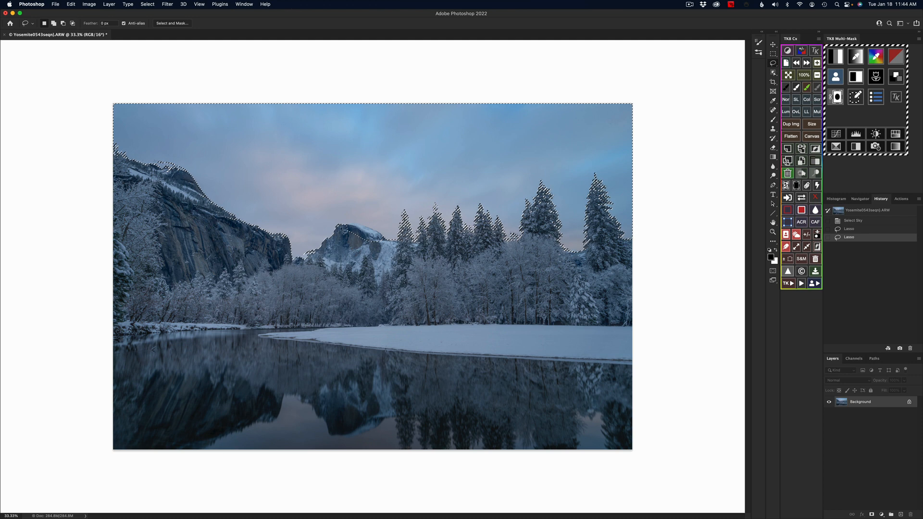
{"action": "key", "text": "super+z"}
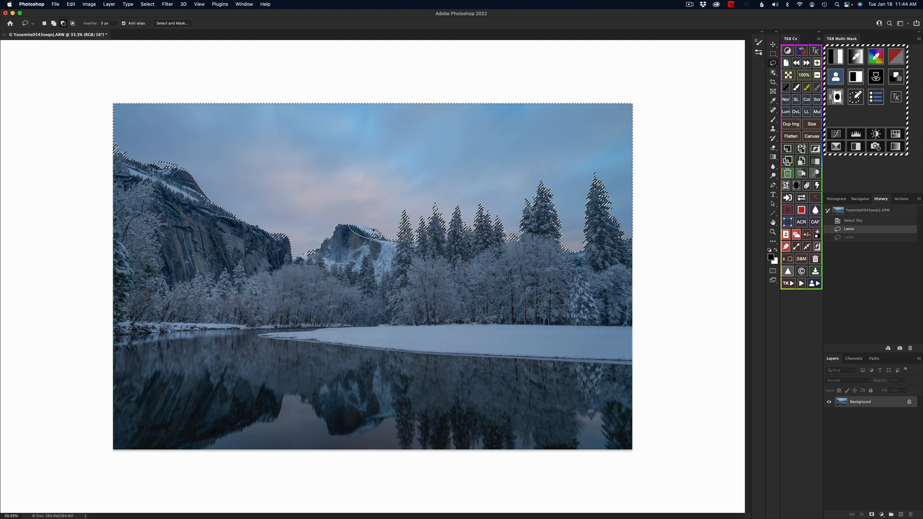
{"action": "left_click_drag", "start_coordinate": [373, 229], "coordinate": [346, 223]}
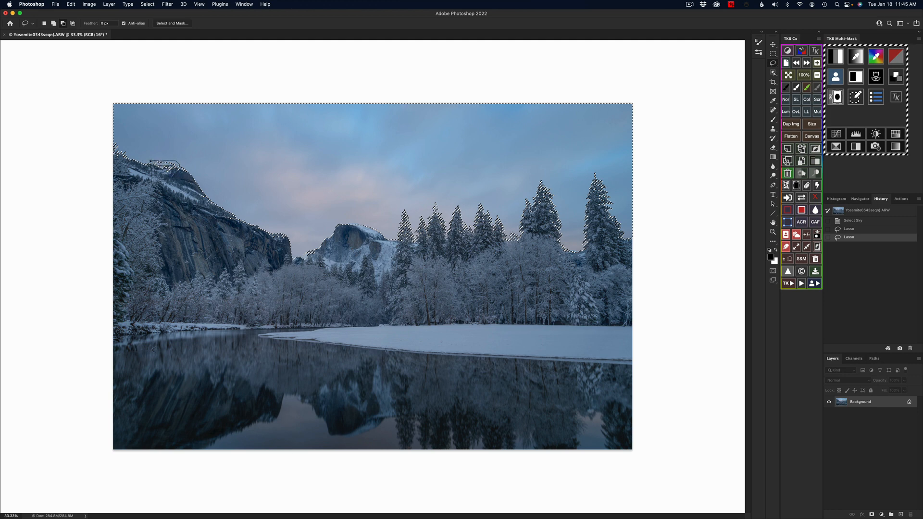
Correct the sky selection's edge along the snowy peak above the left-hand cliff with the Lasso tool
{"action": "left_click_drag", "start_coordinate": [150, 161], "coordinate": [171, 160]}
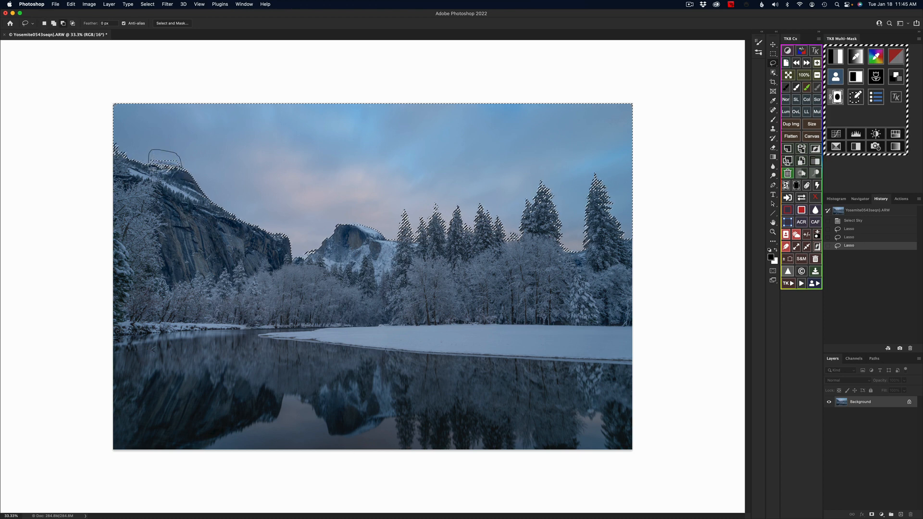
{"action": "left_click_drag", "start_coordinate": [165, 161], "coordinate": [164, 161]}
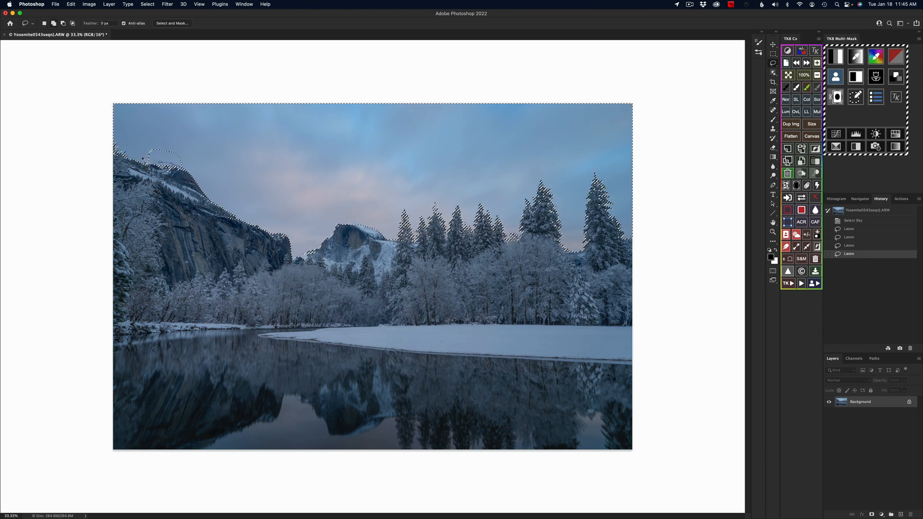
{"action": "mouse_move", "coordinate": [144, 162]}
{"action": "left_mouse_down"}
{"action": "mouse_move", "coordinate": [147, 146]}
{"action": "mouse_move", "coordinate": [162, 143]}
{"action": "mouse_move", "coordinate": [179, 147]}
{"action": "mouse_move", "coordinate": [185, 162]}
{"action": "mouse_move", "coordinate": [146, 166]}
{"action": "left_mouse_up"}
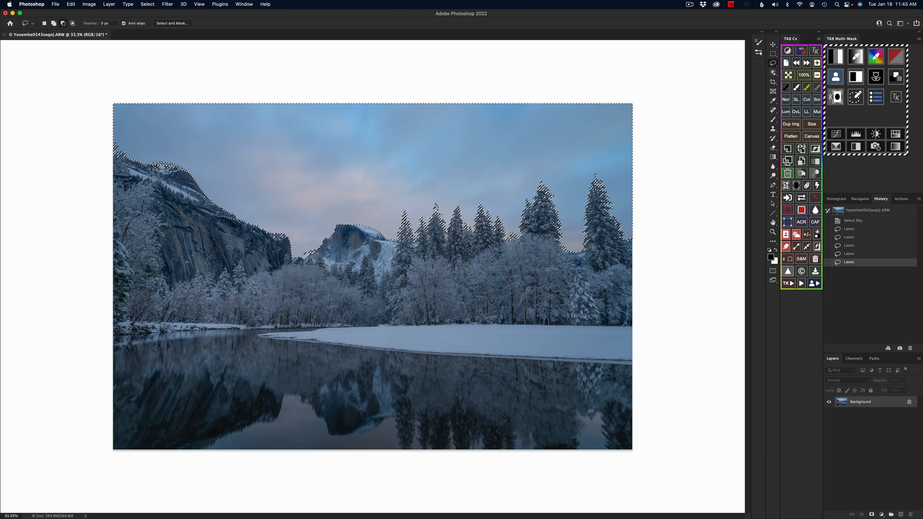
{"action": "left_click_drag", "start_coordinate": [152, 165], "coordinate": [178, 165]}
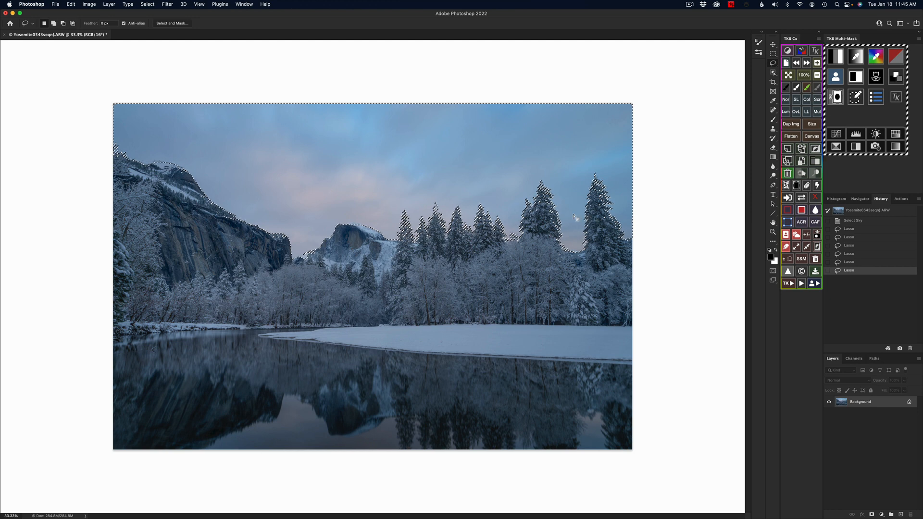
Feather the sky selection by 10 pixels
{"action": "right_click", "coordinate": [394, 169]}
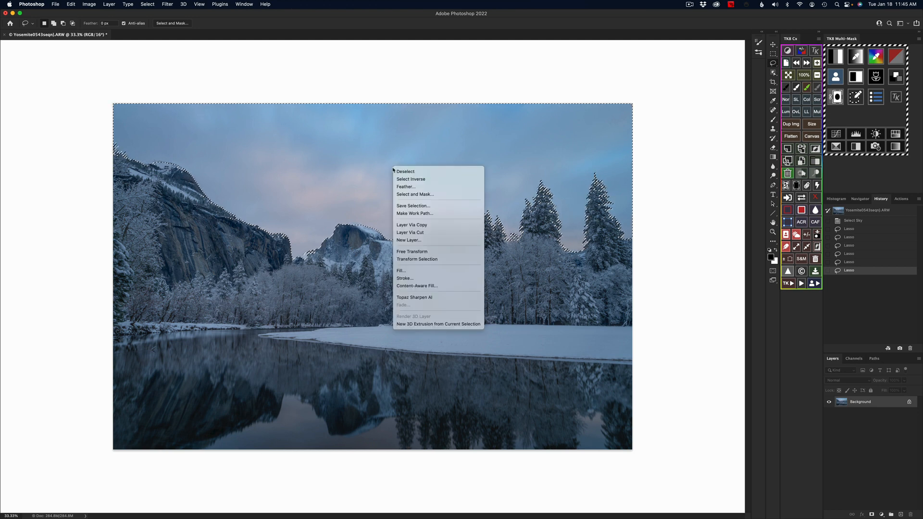
{"action": "left_click", "coordinate": [403, 186]}
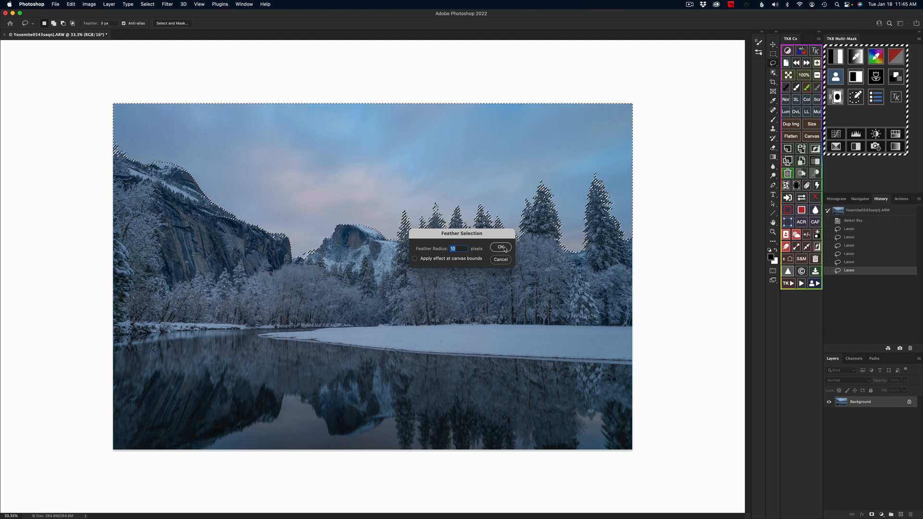
{"action": "left_click", "coordinate": [502, 247]}
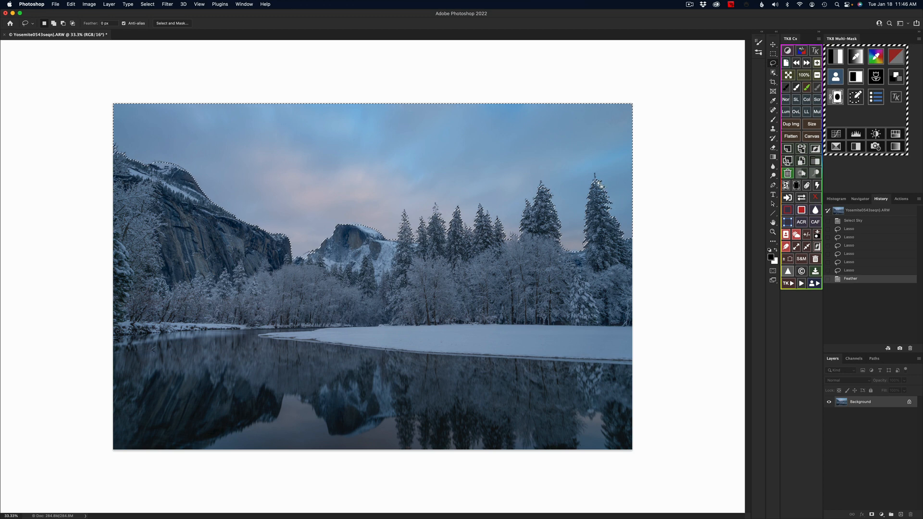
Save the feathered sky selection as a new channel named Sky
{"action": "left_click", "coordinate": [836, 78]}
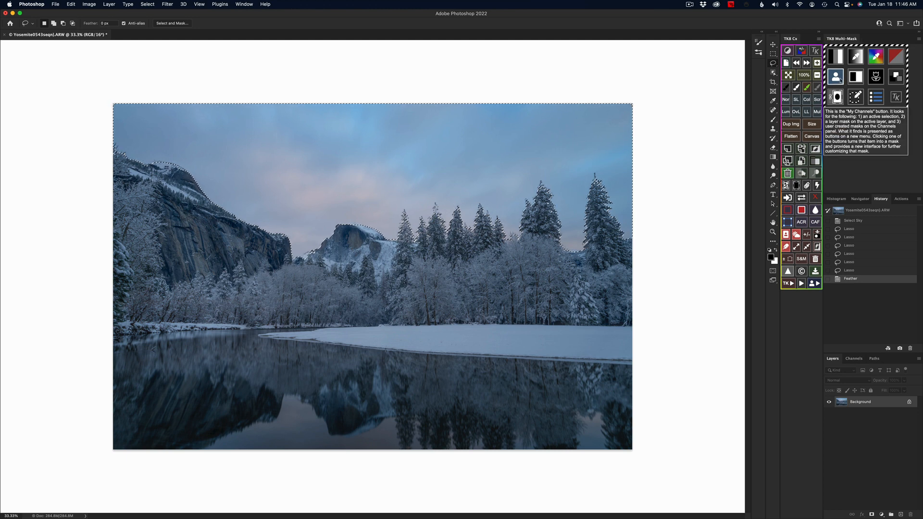
{"action": "left_click", "coordinate": [817, 235]}
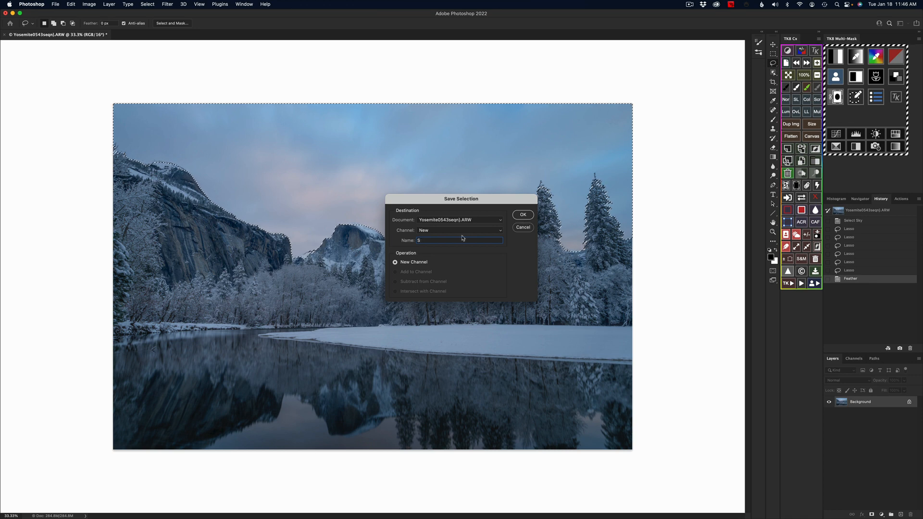
{"action": "left_click", "coordinate": [522, 215]}
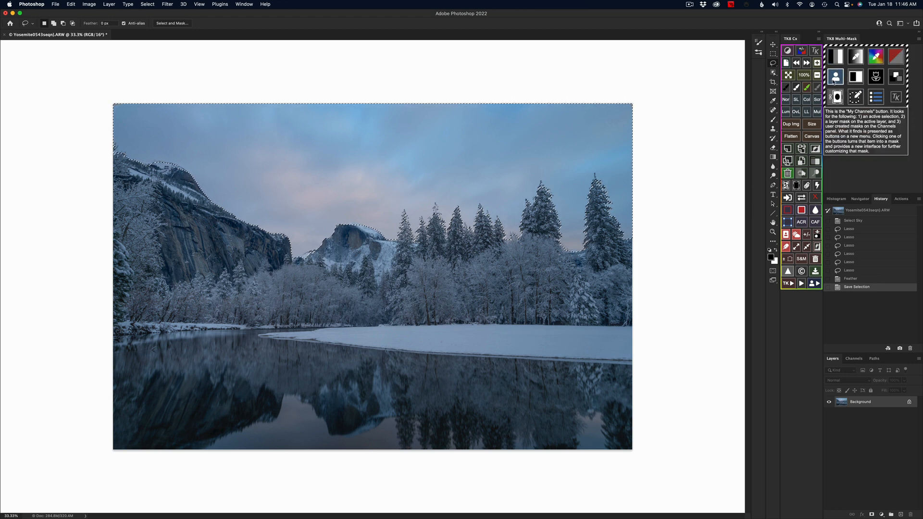
Check the saved Sky selection in the TK8 My Channels list and among the document's channels, and deselect the sky
{"action": "left_click", "coordinate": [834, 79]}
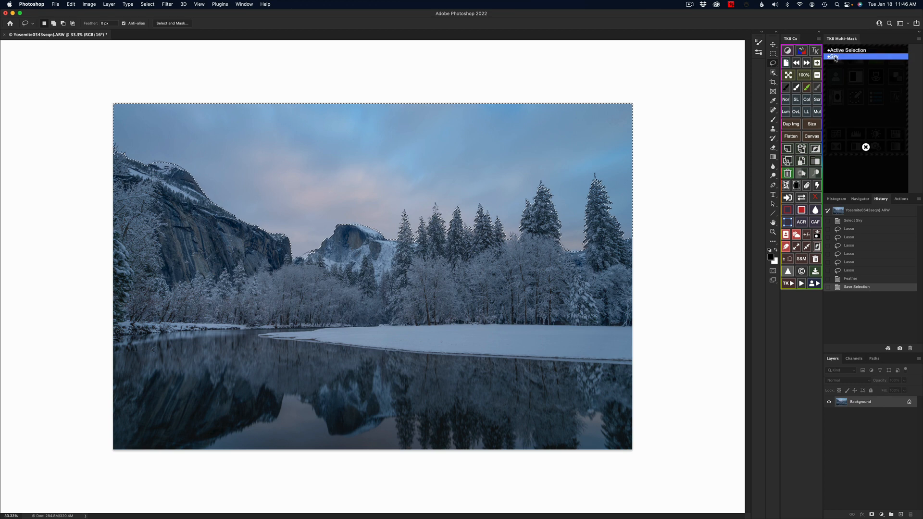
{"action": "left_click", "coordinate": [852, 358]}
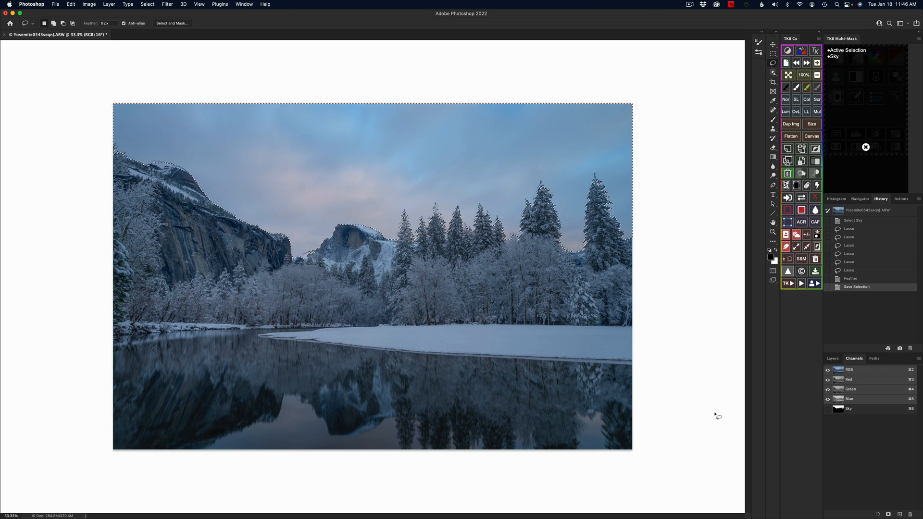
{"action": "left_click", "coordinate": [865, 147]}
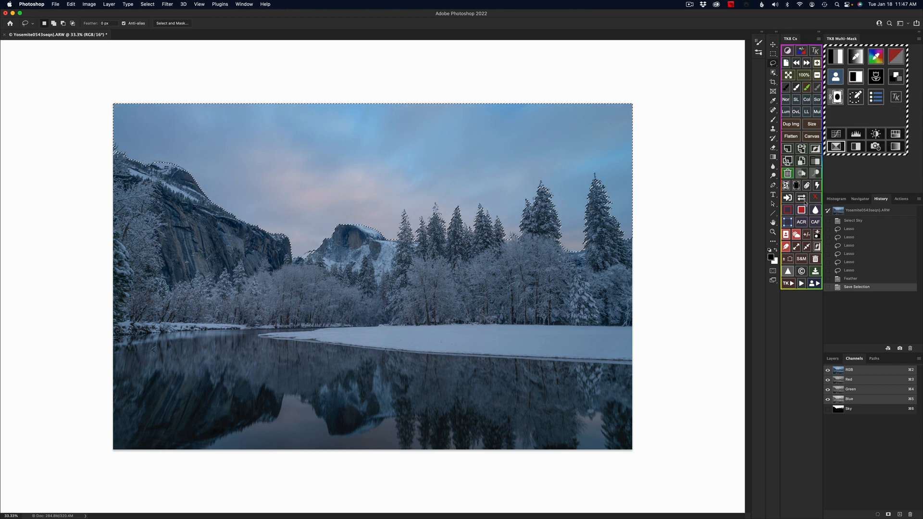
{"action": "left_click", "coordinate": [832, 359]}
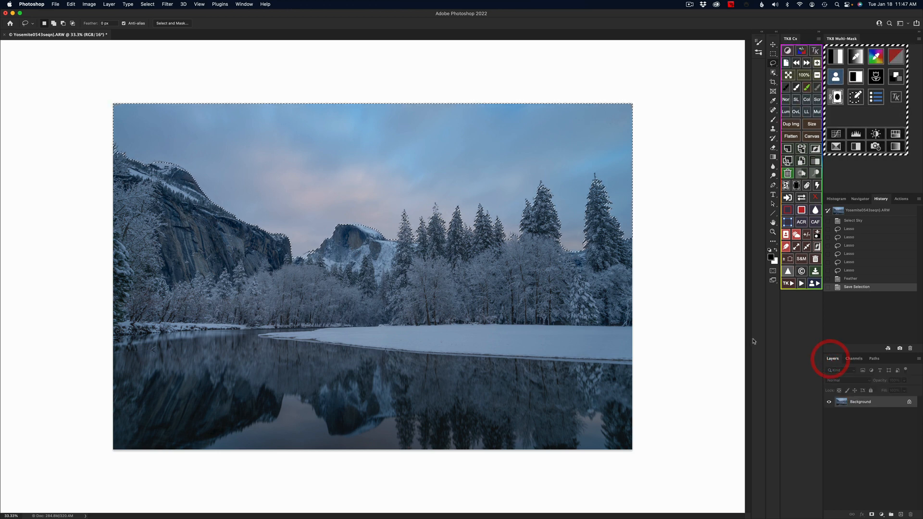
{"action": "left_click", "coordinate": [807, 236]}
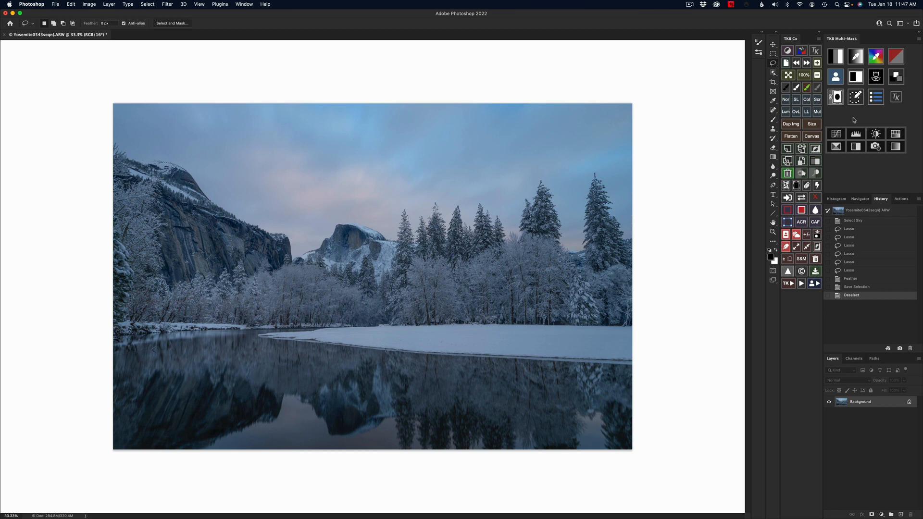
Try selecting the land between sky and water with the Object Selection tool in Rectangle mode, and deselect it
{"action": "left_click", "coordinate": [773, 74]}
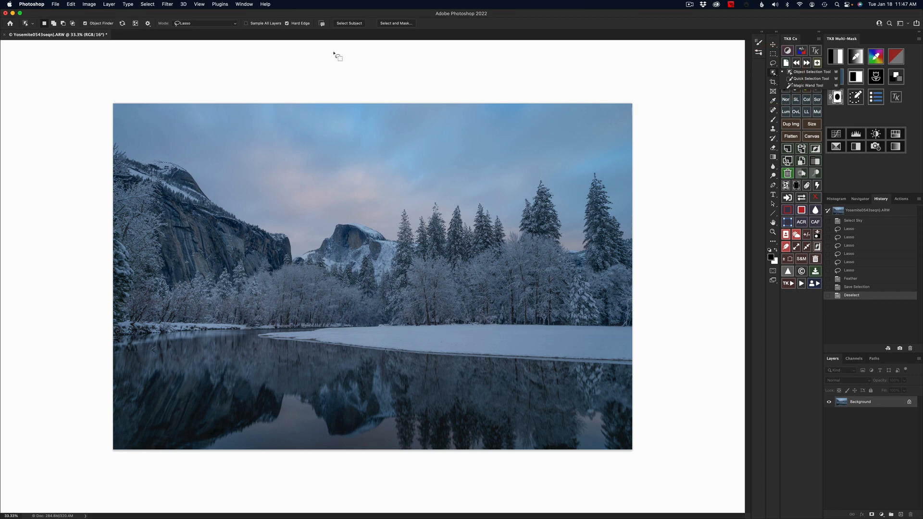
{"action": "left_click", "coordinate": [223, 23]}
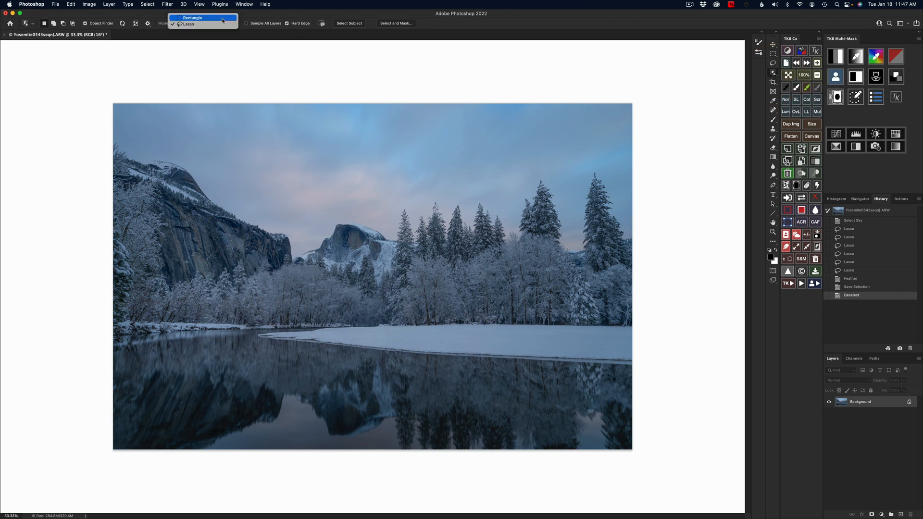
{"action": "left_click", "coordinate": [222, 19]}
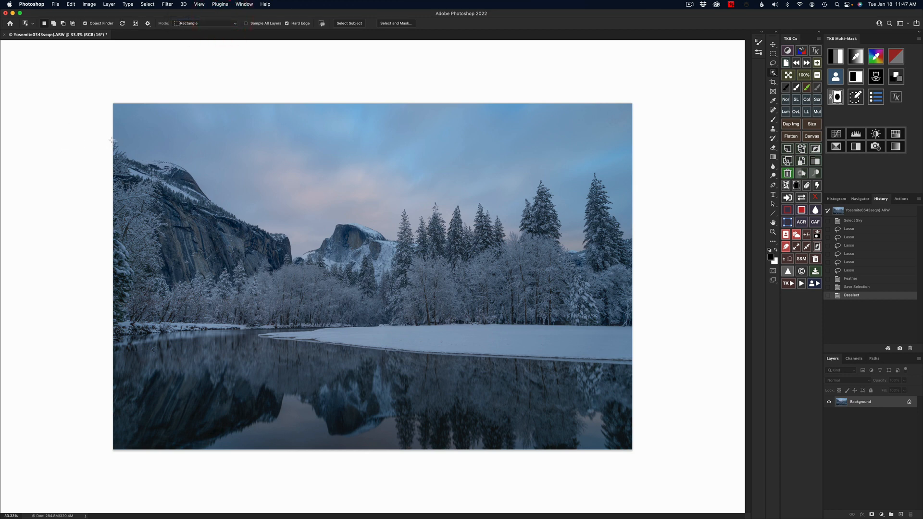
{"action": "left_click_drag", "start_coordinate": [112, 141], "coordinate": [651, 368]}
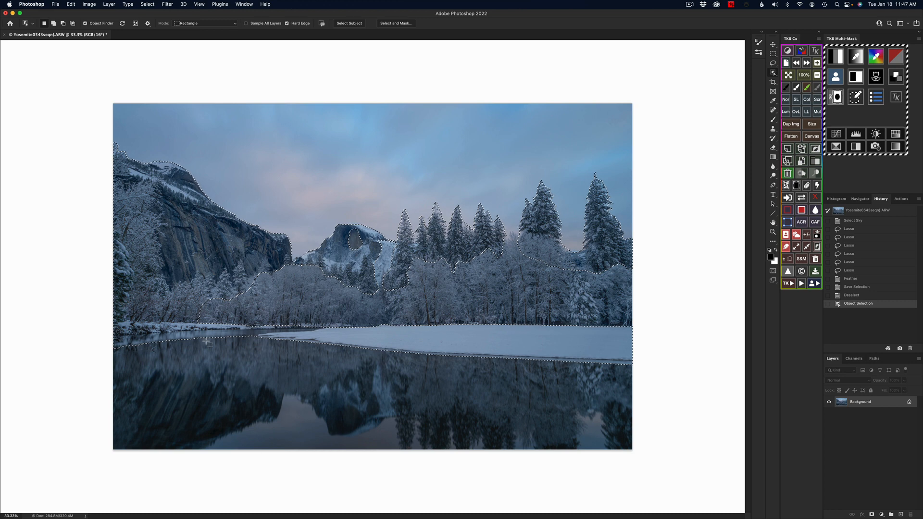
{"action": "key", "text": "super+d"}
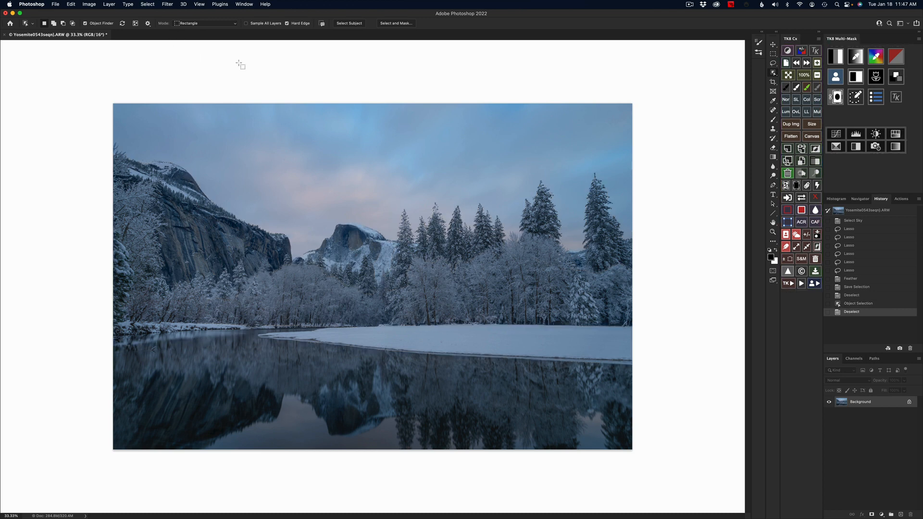
Select the cliffs, trees and snowy shore with the Object Selection tool in Lasso mode
{"action": "left_click", "coordinate": [210, 24]}
{"action": "left_click", "coordinate": [210, 29]}
{"action": "mouse_move", "coordinate": [167, 160]}
{"action": "left_mouse_down"}
{"action": "mouse_move", "coordinate": [228, 183]}
{"action": "mouse_move", "coordinate": [234, 202]}
{"action": "mouse_move", "coordinate": [305, 248]}
{"action": "mouse_move", "coordinate": [323, 224]}
{"action": "mouse_move", "coordinate": [391, 230]}
{"action": "mouse_move", "coordinate": [426, 203]}
{"action": "mouse_move", "coordinate": [466, 197]}
{"action": "mouse_move", "coordinate": [504, 218]}
{"action": "mouse_move", "coordinate": [540, 178]}
{"action": "mouse_move", "coordinate": [589, 186]}
{"action": "mouse_move", "coordinate": [564, 174]}
{"action": "mouse_move", "coordinate": [578, 246]}
{"action": "mouse_move", "coordinate": [580, 178]}
{"action": "mouse_move", "coordinate": [596, 170]}
{"action": "mouse_move", "coordinate": [617, 177]}
{"action": "mouse_move", "coordinate": [621, 207]}
{"action": "mouse_move", "coordinate": [668, 252]}
{"action": "mouse_move", "coordinate": [672, 344]}
{"action": "mouse_move", "coordinate": [651, 371]}
{"action": "mouse_move", "coordinate": [131, 333]}
{"action": "mouse_move", "coordinate": [97, 220]}
{"action": "mouse_move", "coordinate": [103, 139]}
{"action": "left_mouse_up"}
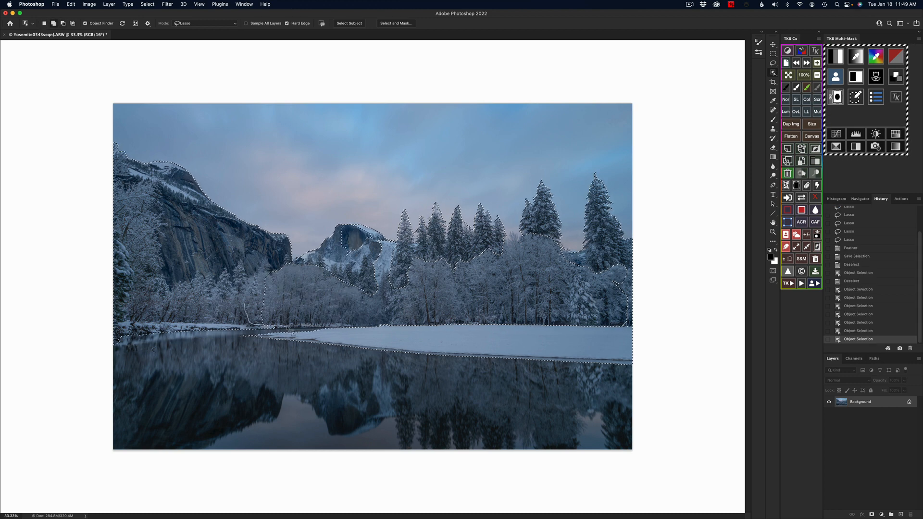
Refine the landscape selection with Object Selection lassos around the shoreline trees, Half Dome and the treeline below it
{"action": "mouse_move", "coordinate": [287, 328]}
{"action": "left_mouse_down"}
{"action": "mouse_move", "coordinate": [329, 335]}
{"action": "mouse_move", "coordinate": [389, 308]}
{"action": "mouse_move", "coordinate": [361, 274]}
{"action": "mouse_move", "coordinate": [297, 263]}
{"action": "mouse_move", "coordinate": [261, 270]}
{"action": "mouse_move", "coordinate": [244, 312]}
{"action": "left_mouse_up"}
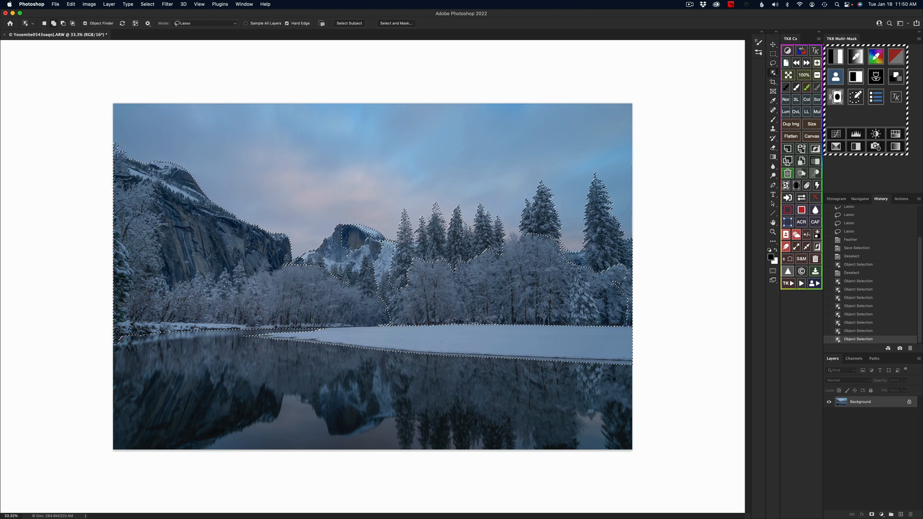
{"action": "mouse_move", "coordinate": [373, 243]}
{"action": "left_mouse_down"}
{"action": "mouse_move", "coordinate": [366, 329]}
{"action": "mouse_move", "coordinate": [567, 340]}
{"action": "mouse_move", "coordinate": [671, 326]}
{"action": "mouse_move", "coordinate": [642, 268]}
{"action": "mouse_move", "coordinate": [531, 233]}
{"action": "mouse_move", "coordinate": [504, 245]}
{"action": "left_mouse_up"}
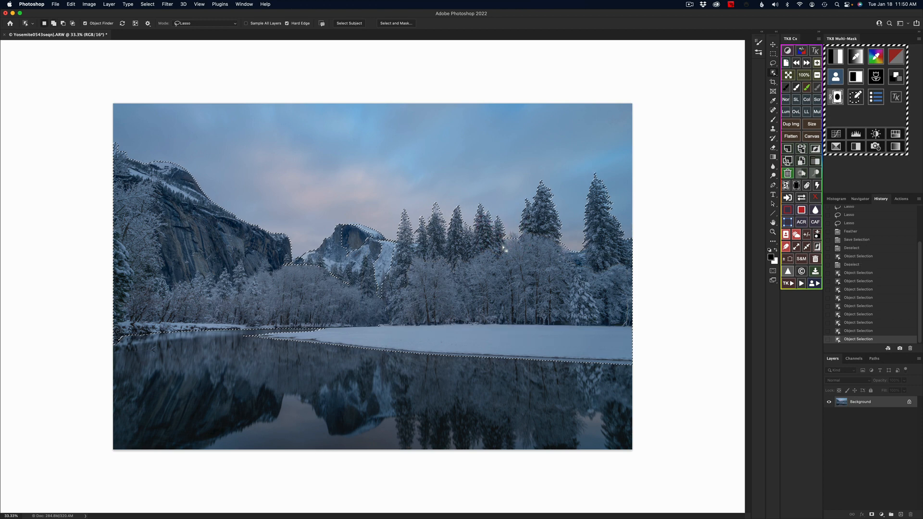
{"action": "mouse_move", "coordinate": [370, 239]}
{"action": "left_mouse_down"}
{"action": "mouse_move", "coordinate": [380, 304]}
{"action": "mouse_move", "coordinate": [401, 290]}
{"action": "mouse_move", "coordinate": [406, 255]}
{"action": "mouse_move", "coordinate": [396, 242]}
{"action": "mouse_move", "coordinate": [342, 245]}
{"action": "mouse_move", "coordinate": [346, 254]}
{"action": "mouse_move", "coordinate": [371, 249]}
{"action": "mouse_move", "coordinate": [369, 229]}
{"action": "mouse_move", "coordinate": [358, 224]}
{"action": "mouse_move", "coordinate": [278, 268]}
{"action": "mouse_move", "coordinate": [328, 290]}
{"action": "mouse_move", "coordinate": [370, 284]}
{"action": "mouse_move", "coordinate": [329, 263]}
{"action": "left_mouse_up"}
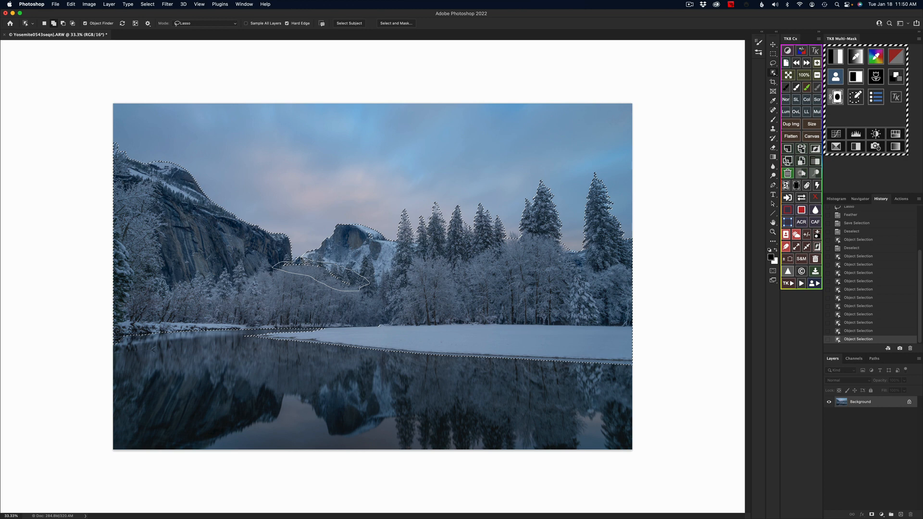
{"action": "left_click_drag", "start_coordinate": [312, 262], "coordinate": [310, 260]}
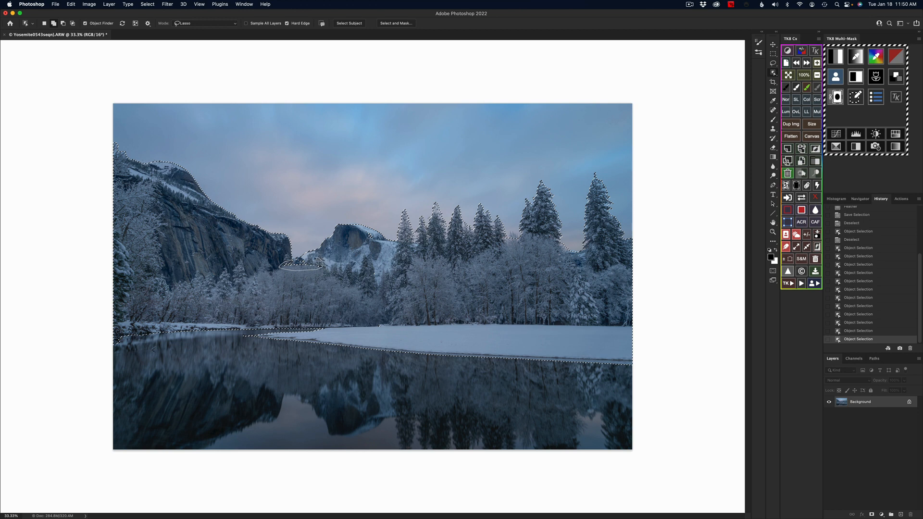
{"action": "left_click_drag", "start_coordinate": [301, 260], "coordinate": [303, 257]}
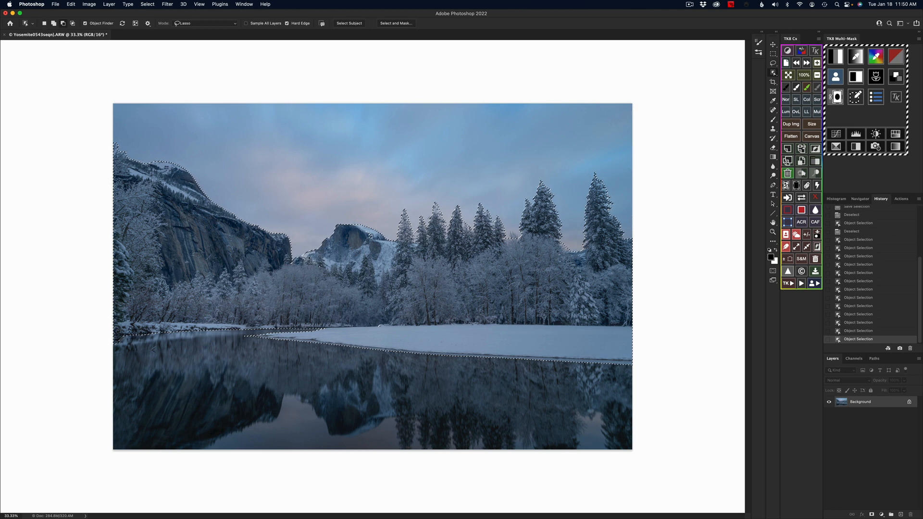
{"action": "left_click_drag", "start_coordinate": [313, 250], "coordinate": [299, 261]}
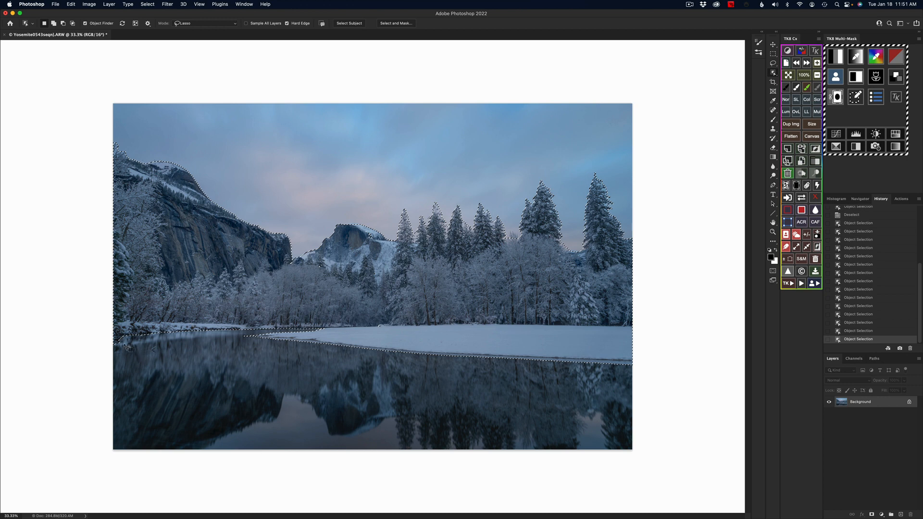
Feather the landscape selection by 10 pixels
{"action": "right_click", "coordinate": [475, 285]}
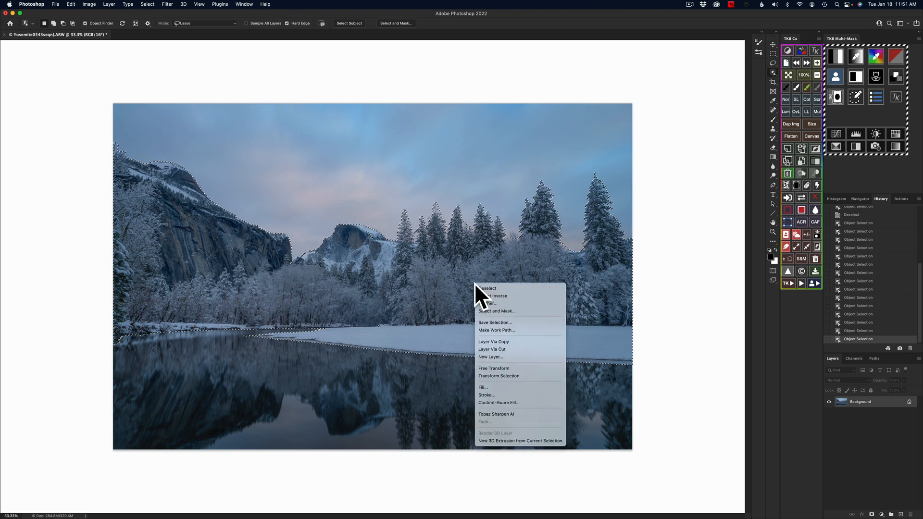
{"action": "left_click", "coordinate": [492, 305]}
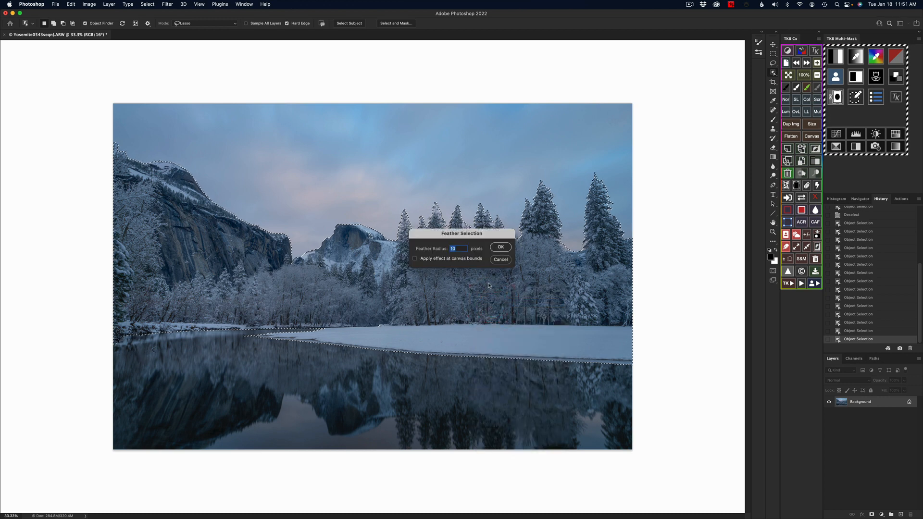
{"action": "left_click", "coordinate": [499, 246]}
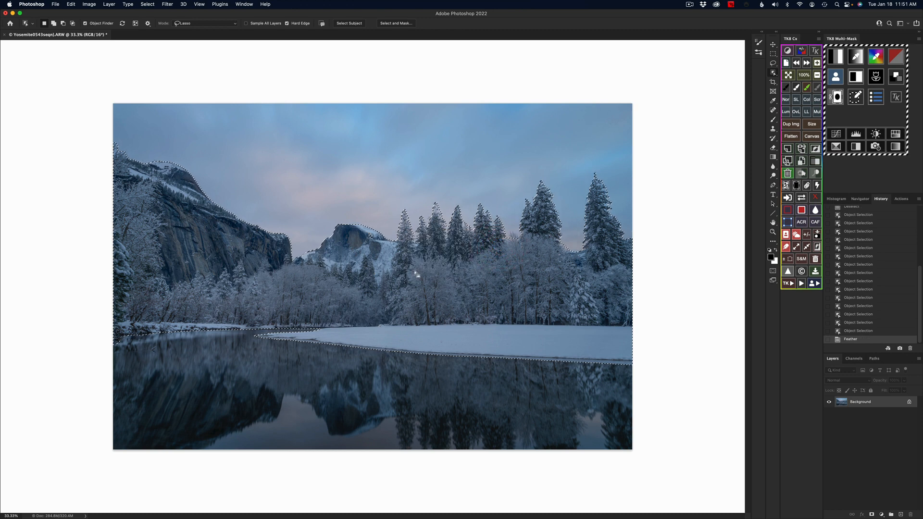
Save the feathered landscape selection as a new channel named Landscape
{"action": "left_click", "coordinate": [815, 236]}
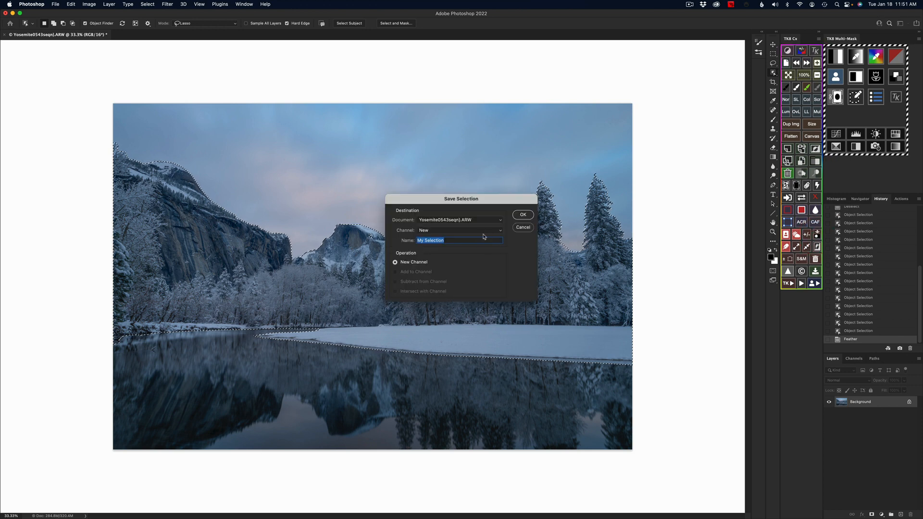
{"action": "key", "text": "BackSpace"}
{"action": "type", "text": "Lan"}
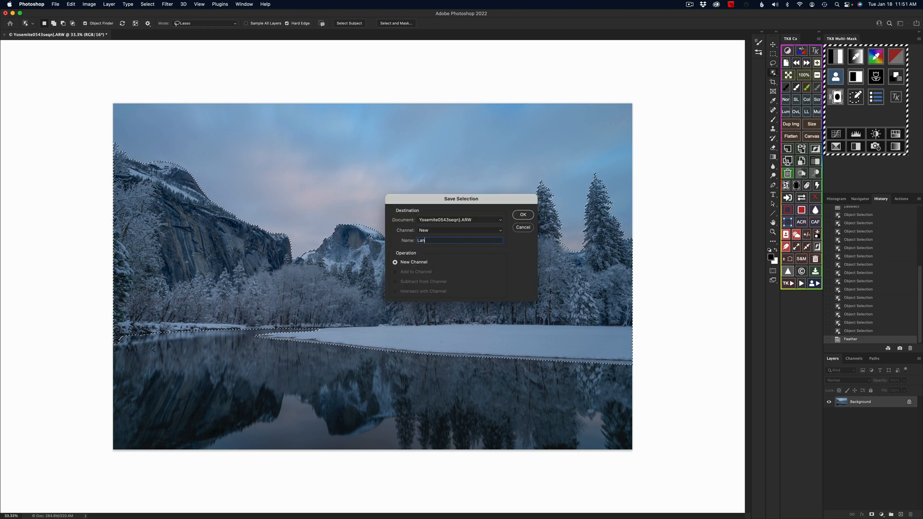
{"action": "type", "text": "dscape"}
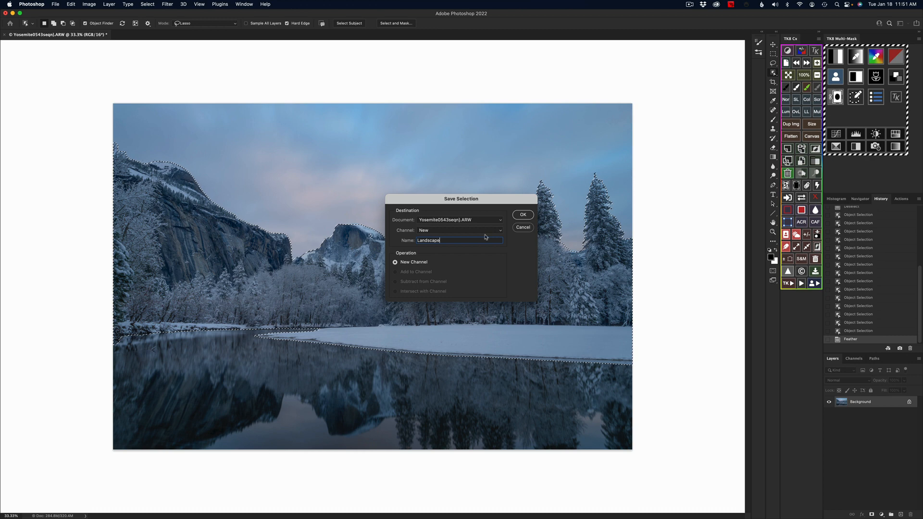
{"action": "left_click", "coordinate": [523, 216]}
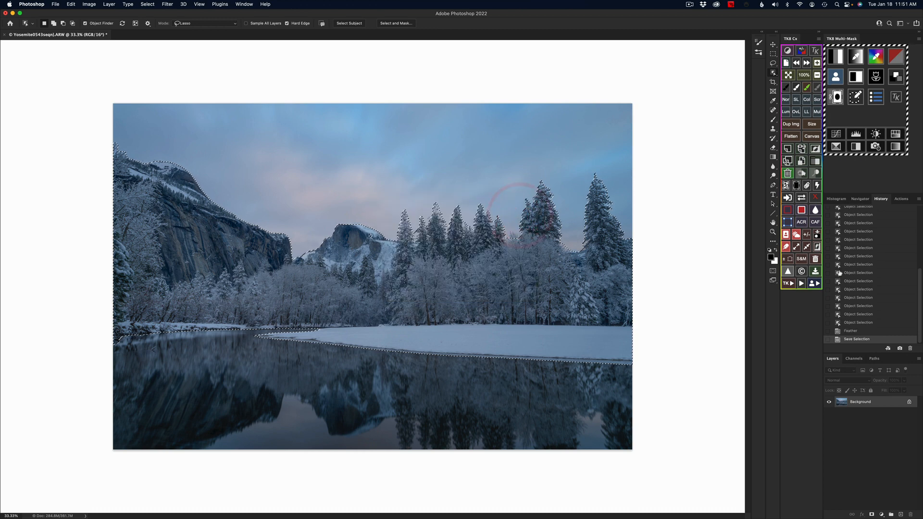
Deselect the landscape and check the saved selections in the TK8 My Channels list
{"action": "left_click", "coordinate": [806, 236]}
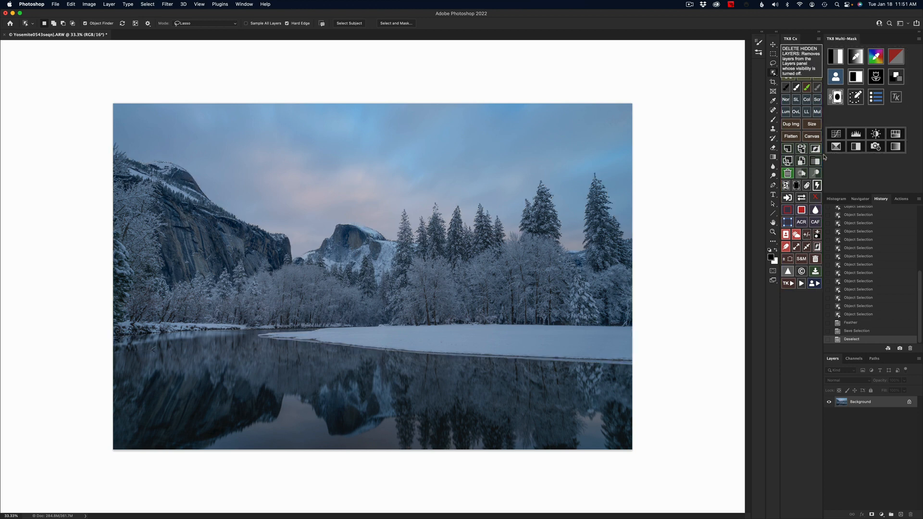
{"action": "left_click", "coordinate": [838, 80]}
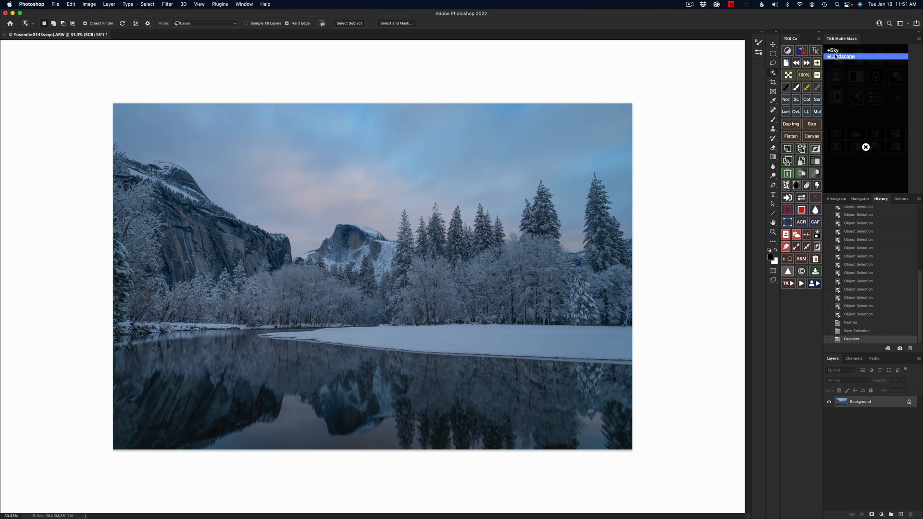
{"action": "left_click", "coordinate": [835, 57]}
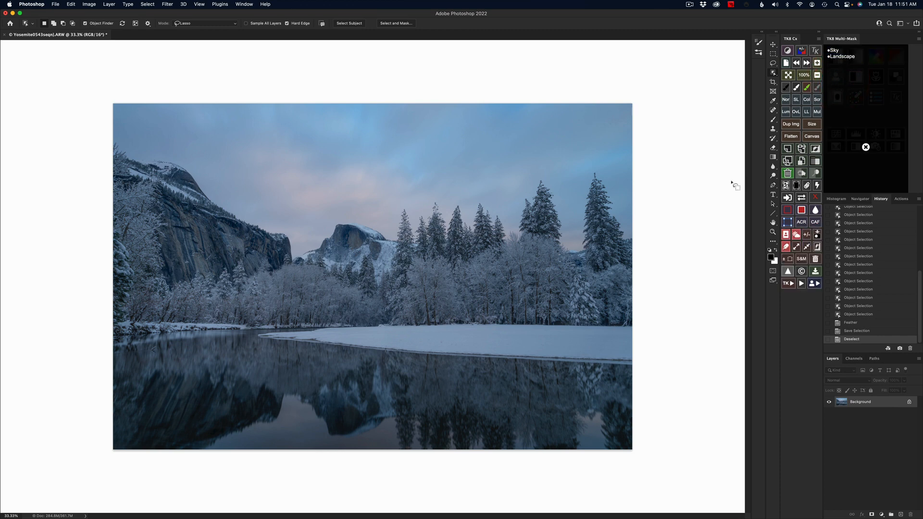
{"action": "left_click", "coordinate": [865, 148]}
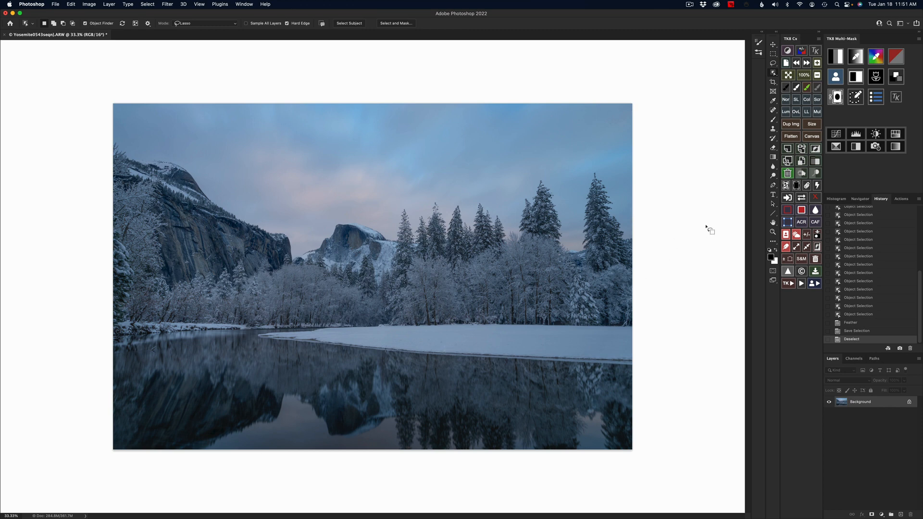
Select the river with an Object Selection lasso drawn around the water below the far shoreline
{"action": "right_click", "coordinate": [773, 73]}
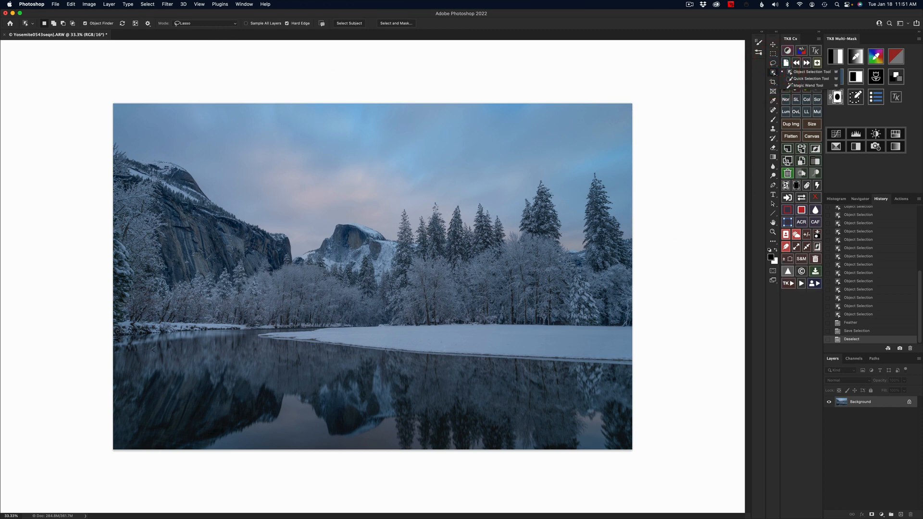
{"action": "left_click", "coordinate": [115, 336]}
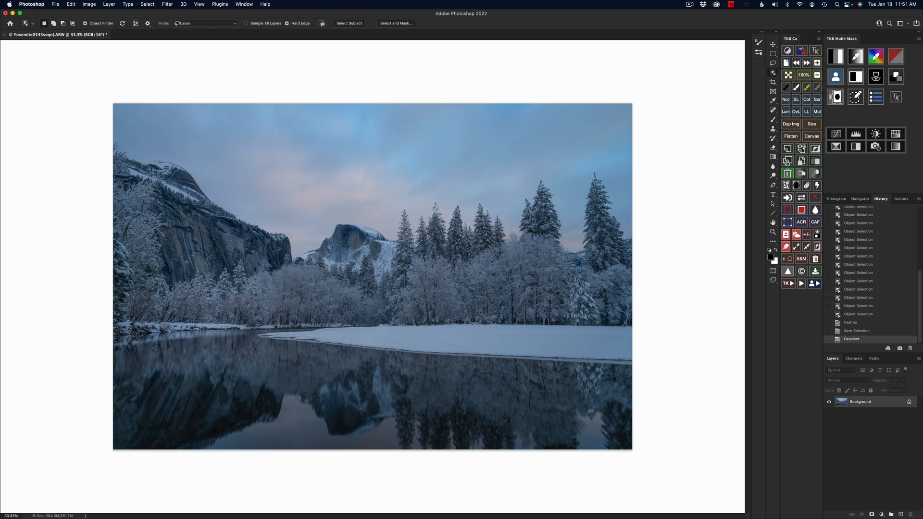
{"action": "left_click_drag", "start_coordinate": [116, 333], "coordinate": [153, 333]}
{"action": "mouse_move", "coordinate": [267, 342]}
{"action": "left_mouse_down"}
{"action": "mouse_move", "coordinate": [644, 369]}
{"action": "mouse_move", "coordinate": [593, 489]}
{"action": "mouse_move", "coordinate": [124, 471]}
{"action": "mouse_move", "coordinate": [70, 425]}
{"action": "mouse_move", "coordinate": [91, 359]}
{"action": "mouse_move", "coordinate": [123, 334]}
{"action": "left_mouse_up"}
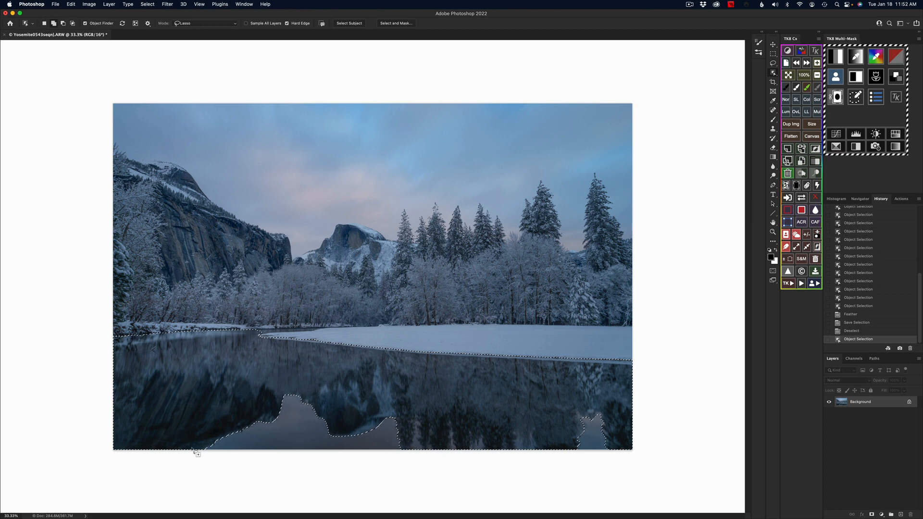
Extend the river selection with Object Selection lassos around the missed sky reflections and small gaps along the water's lower edge
{"action": "mouse_move", "coordinate": [198, 449]}
{"action": "left_mouse_down"}
{"action": "mouse_move", "coordinate": [241, 380]}
{"action": "mouse_move", "coordinate": [286, 375]}
{"action": "mouse_move", "coordinate": [347, 376]}
{"action": "mouse_move", "coordinate": [413, 397]}
{"action": "mouse_move", "coordinate": [422, 421]}
{"action": "mouse_move", "coordinate": [419, 454]}
{"action": "mouse_move", "coordinate": [197, 450]}
{"action": "left_mouse_up"}
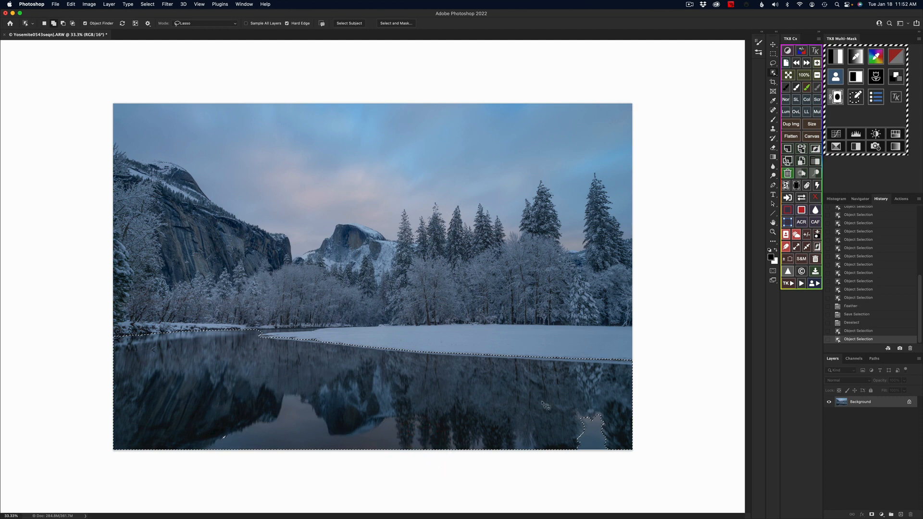
{"action": "mouse_move", "coordinate": [562, 444]}
{"action": "left_mouse_down"}
{"action": "mouse_move", "coordinate": [576, 398]}
{"action": "mouse_move", "coordinate": [608, 402]}
{"action": "mouse_move", "coordinate": [619, 421]}
{"action": "mouse_move", "coordinate": [614, 453]}
{"action": "mouse_move", "coordinate": [566, 452]}
{"action": "mouse_move", "coordinate": [562, 444]}
{"action": "mouse_move", "coordinate": [604, 449]}
{"action": "left_mouse_up"}
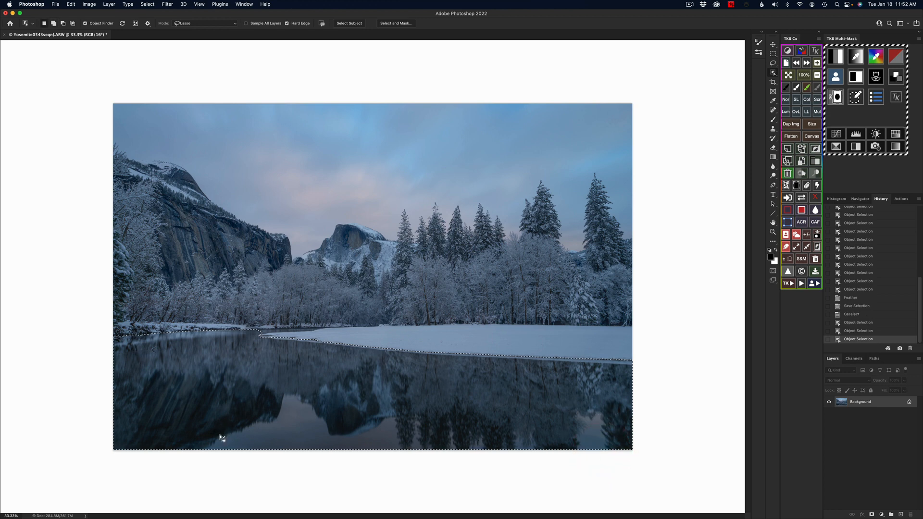
{"action": "mouse_move", "coordinate": [223, 437]}
{"action": "left_mouse_down"}
{"action": "mouse_move", "coordinate": [235, 436]}
{"action": "mouse_move", "coordinate": [217, 434]}
{"action": "left_mouse_up"}
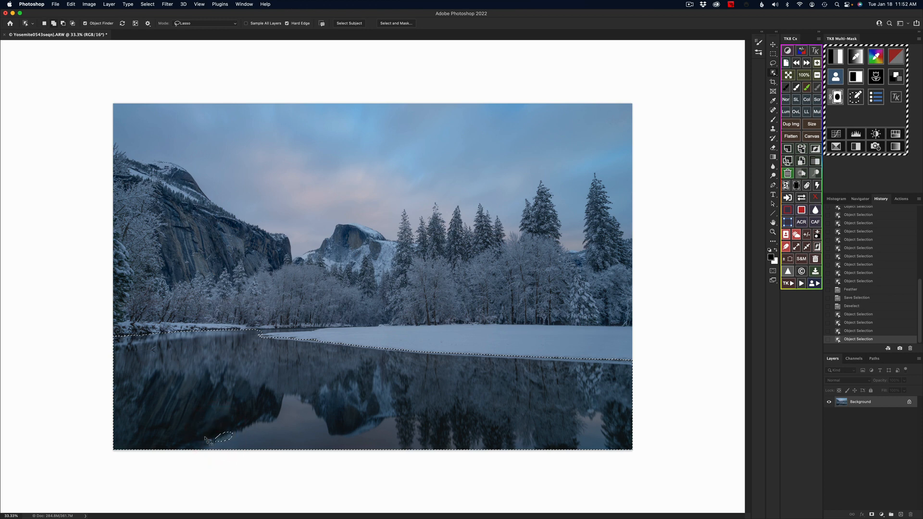
{"action": "mouse_move", "coordinate": [207, 433]}
{"action": "left_mouse_down"}
{"action": "mouse_move", "coordinate": [233, 421]}
{"action": "mouse_move", "coordinate": [250, 441]}
{"action": "mouse_move", "coordinate": [246, 452]}
{"action": "mouse_move", "coordinate": [206, 431]}
{"action": "left_mouse_up"}
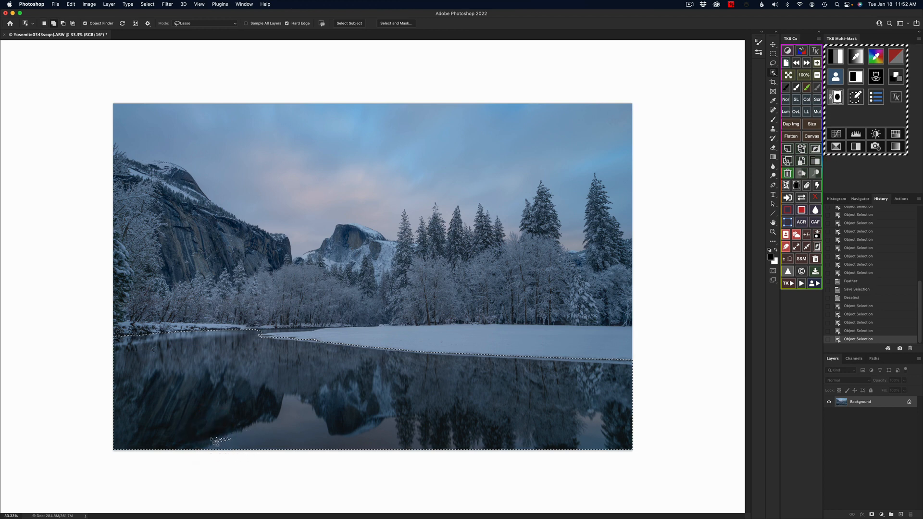
{"action": "mouse_move", "coordinate": [211, 437]}
{"action": "left_mouse_down"}
{"action": "mouse_move", "coordinate": [246, 437]}
{"action": "mouse_move", "coordinate": [222, 448]}
{"action": "mouse_move", "coordinate": [212, 437]}
{"action": "left_mouse_up"}
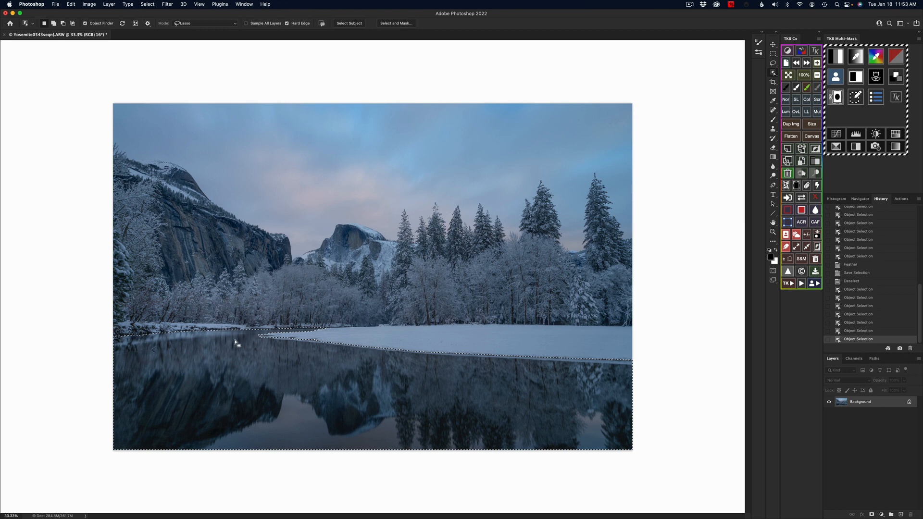
Save the river selection as a new channel named River
{"action": "left_click", "coordinate": [816, 235]}
{"action": "key", "text": "BackSpace"}
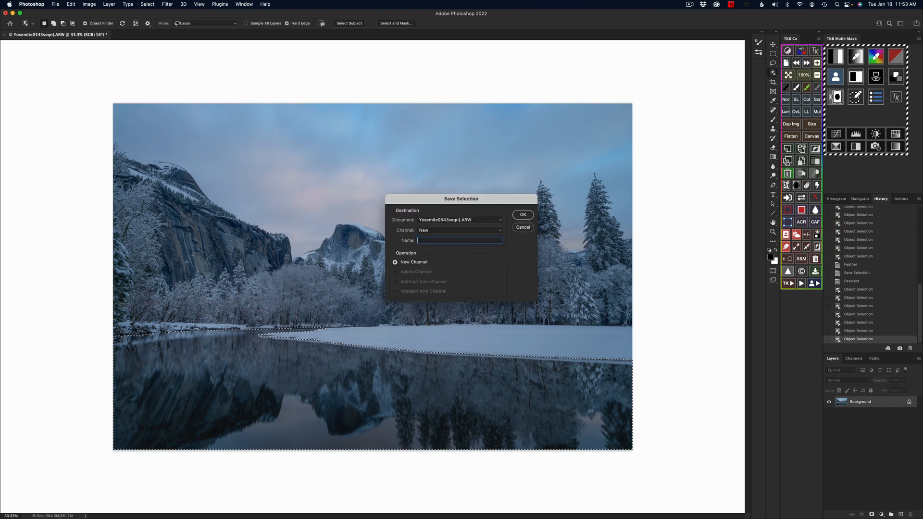
{"action": "type", "text": "River"}
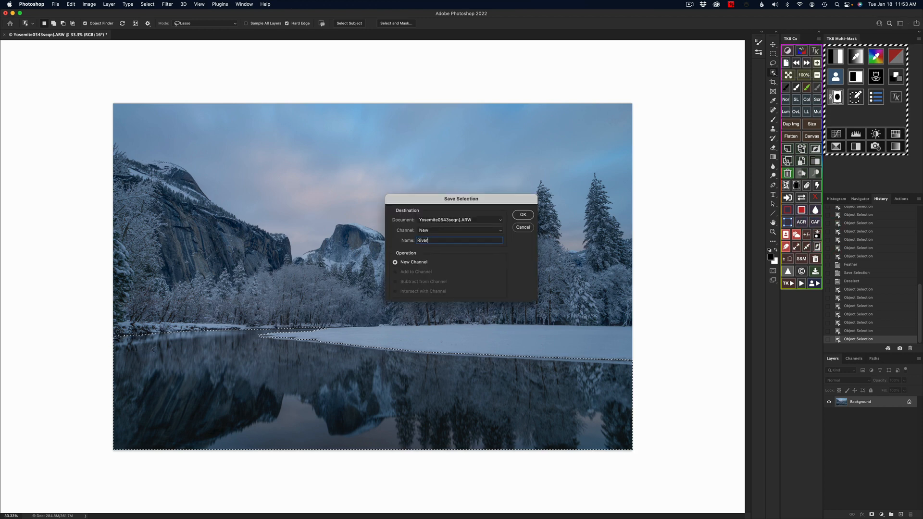
{"action": "left_click", "coordinate": [523, 215]}
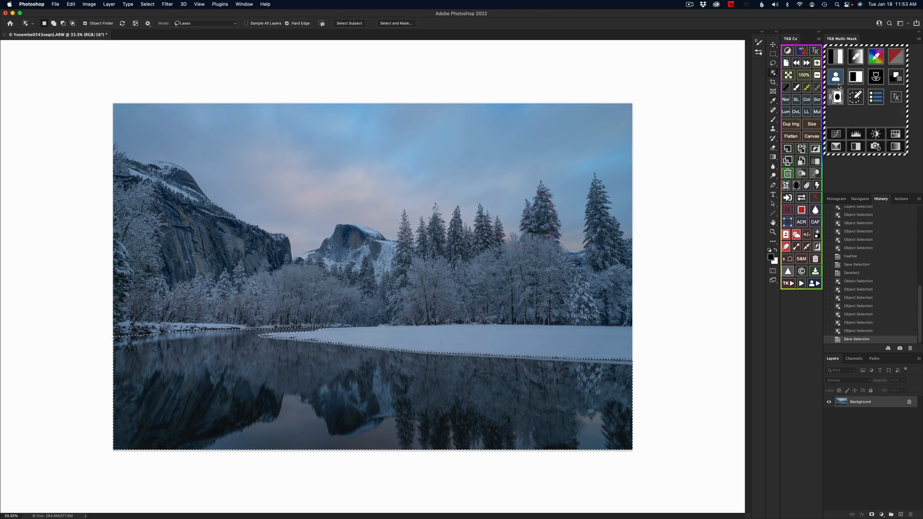
Deselect the river and check the saved Sky, Landscape and River selections in TK8 My Channels and the document's channels
{"action": "key", "text": "super+d"}
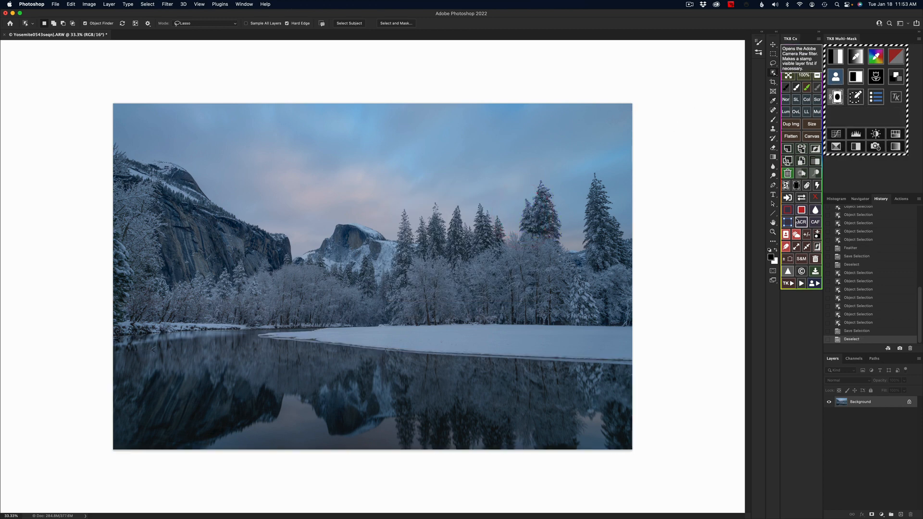
{"action": "left_click", "coordinate": [834, 77]}
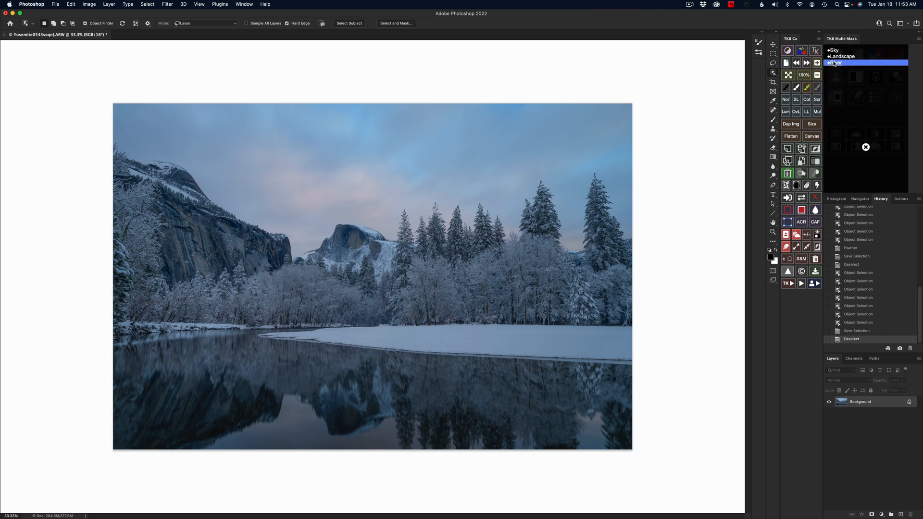
{"action": "left_click", "coordinate": [853, 358]}
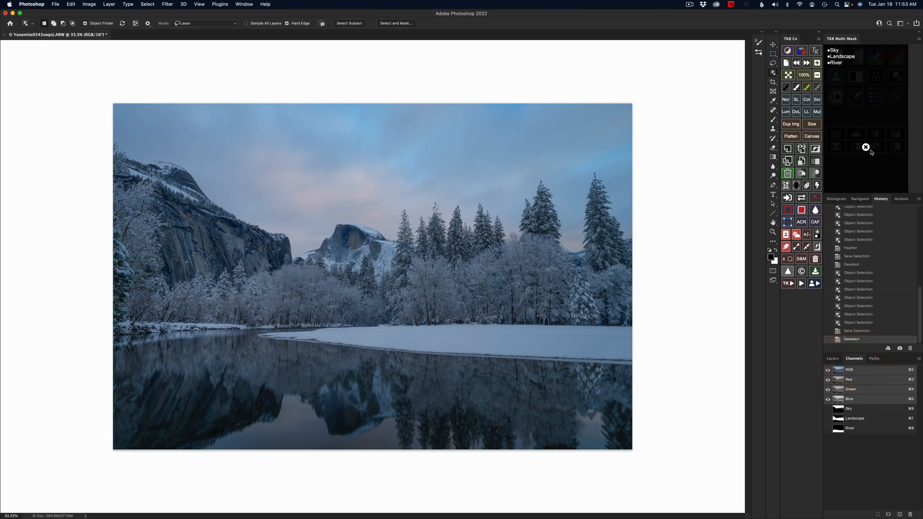
{"action": "left_click", "coordinate": [833, 360]}
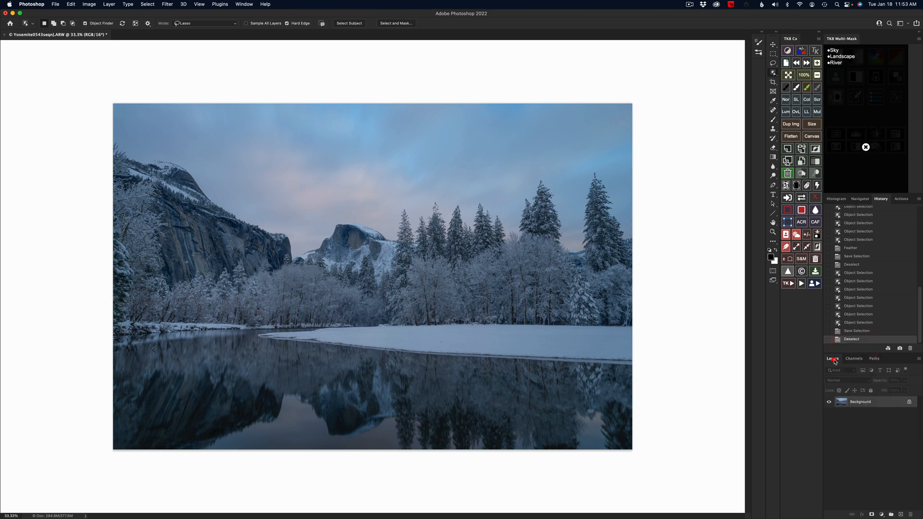
{"action": "left_click", "coordinate": [865, 147]}
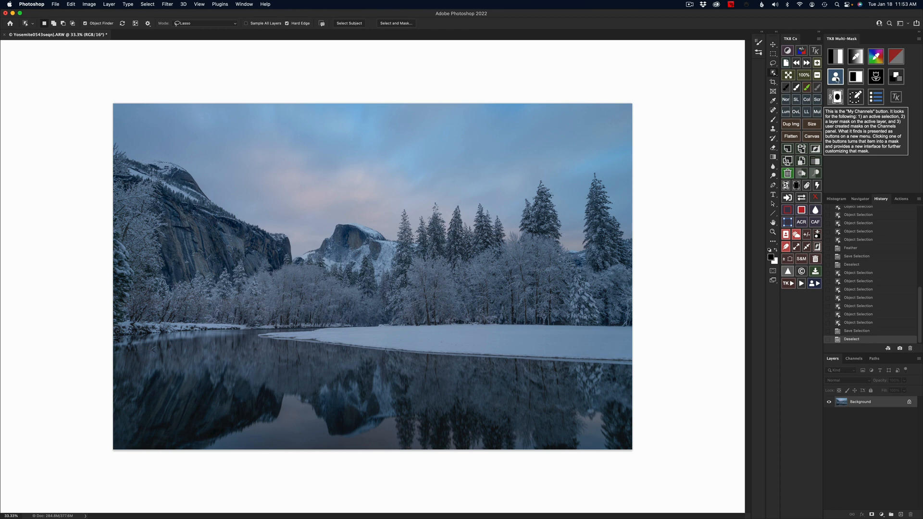
Load the saved Sky channel as a TK8 mask and output it to a Color Grading adjustment layer
{"action": "left_click", "coordinate": [837, 79]}
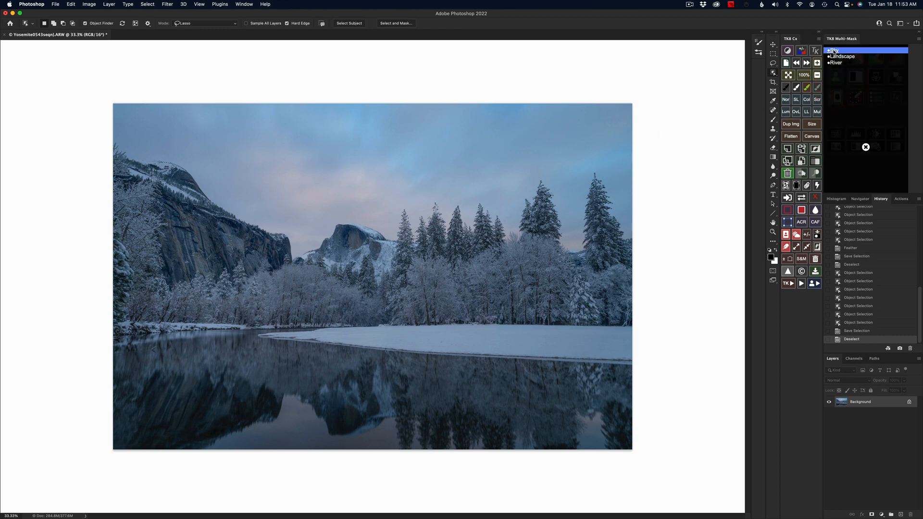
{"action": "left_click", "coordinate": [834, 50]}
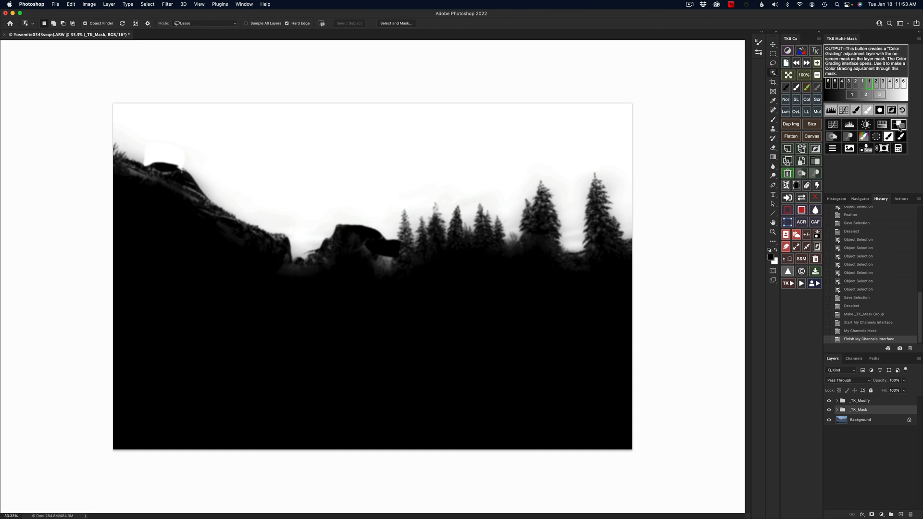
{"action": "left_click", "coordinate": [899, 125]}
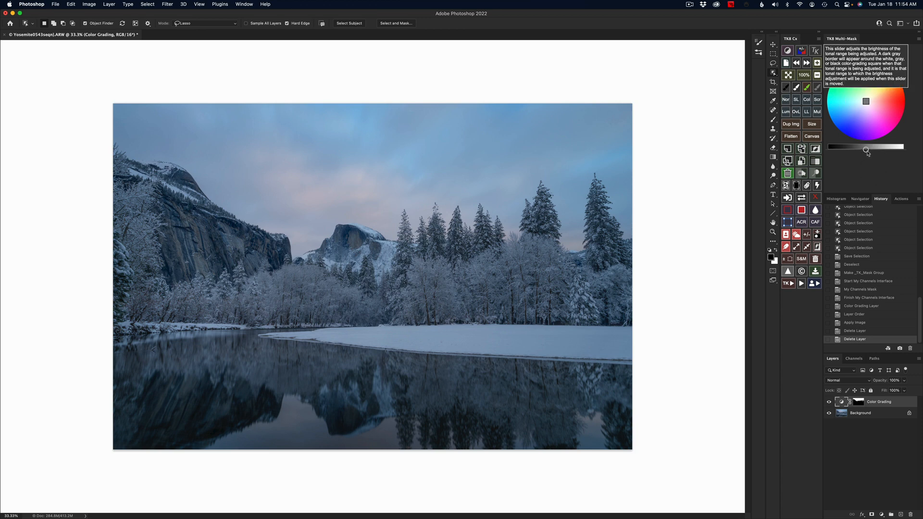
Shift the sky's midtones toward pink on the color wheel, darken them slightly, and close the color grading controls
{"action": "mouse_move", "coordinate": [865, 150]}
{"action": "left_mouse_down"}
{"action": "mouse_move", "coordinate": [878, 152]}
{"action": "mouse_move", "coordinate": [866, 151]}
{"action": "left_mouse_up"}
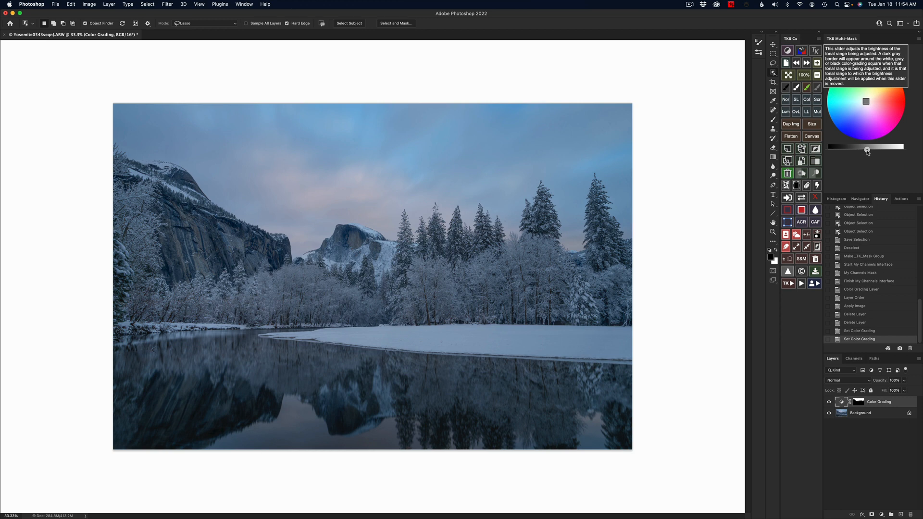
{"action": "left_click_drag", "start_coordinate": [864, 102], "coordinate": [876, 101]}
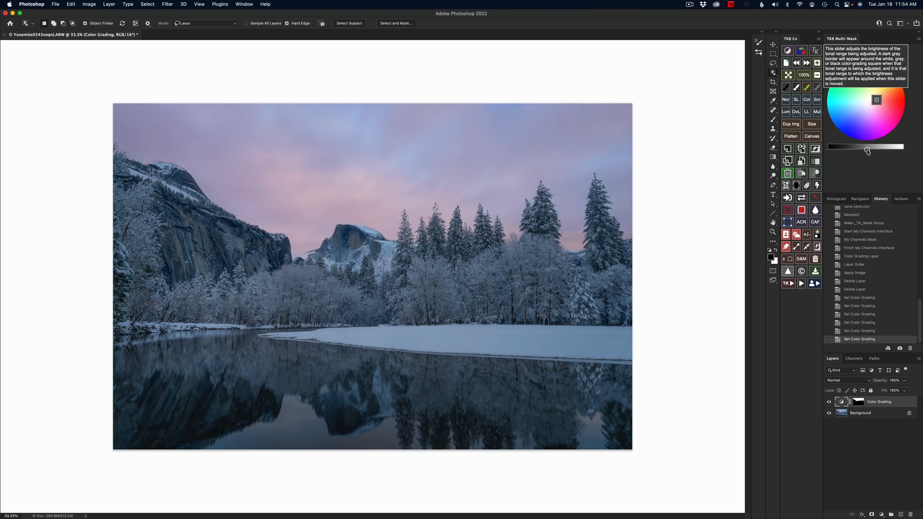
{"action": "left_click_drag", "start_coordinate": [867, 151], "coordinate": [860, 151]}
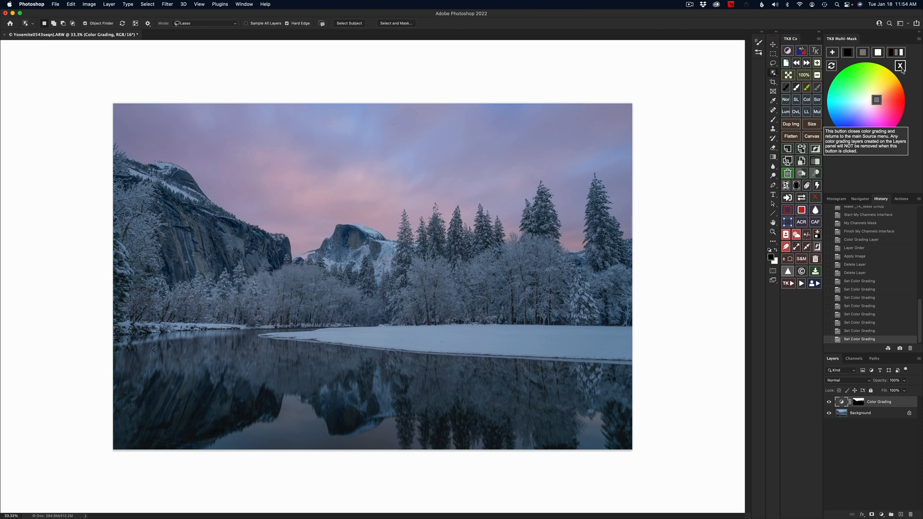
{"action": "left_click", "coordinate": [900, 66]}
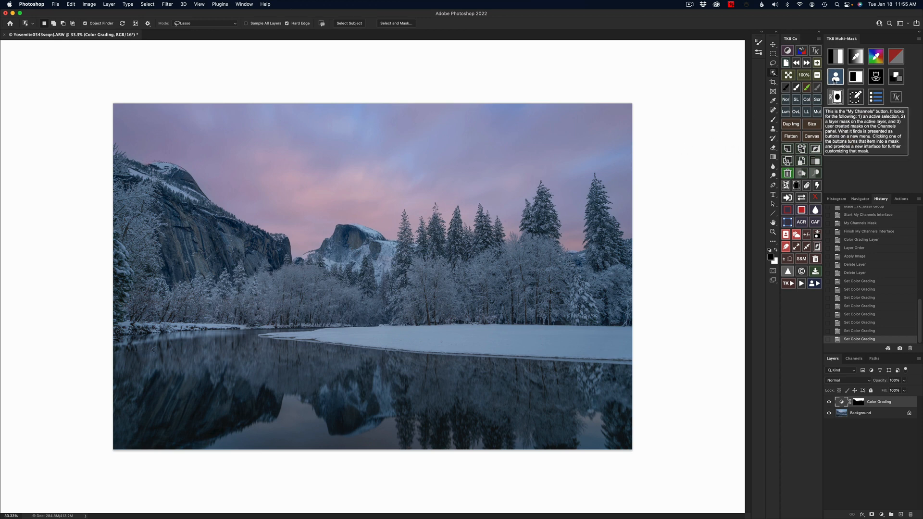
Add a Hue/Saturation adjustment layer masked by the Sky channel and set the Blues saturation to +25
{"action": "left_click", "coordinate": [834, 81]}
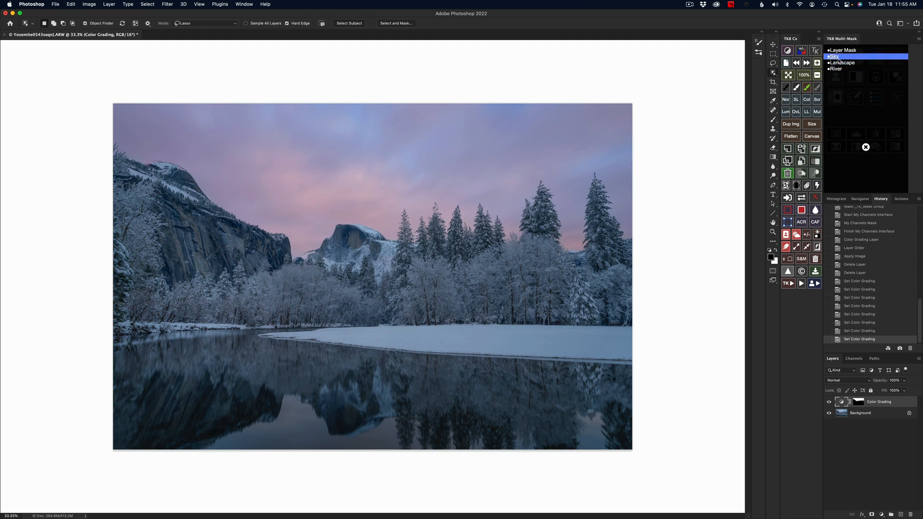
{"action": "left_click", "coordinate": [839, 57]}
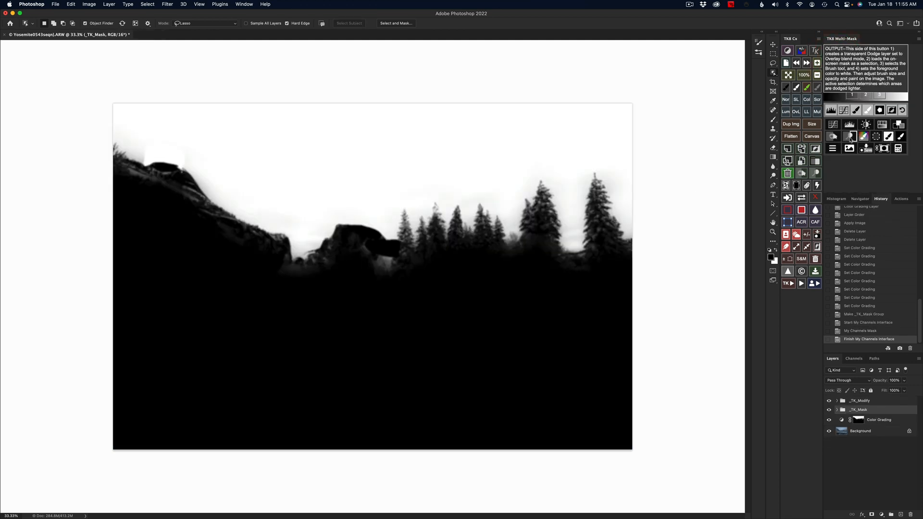
{"action": "left_click", "coordinate": [882, 125]}
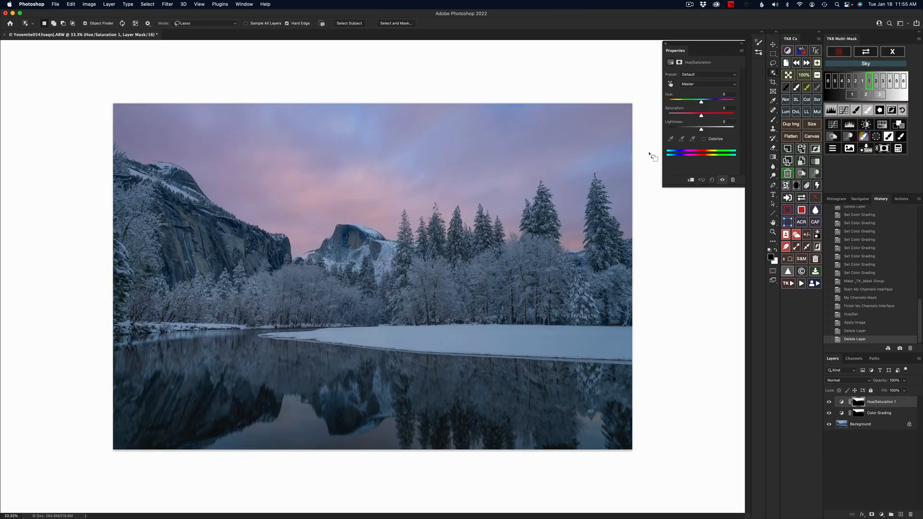
{"action": "left_click", "coordinate": [711, 87]}
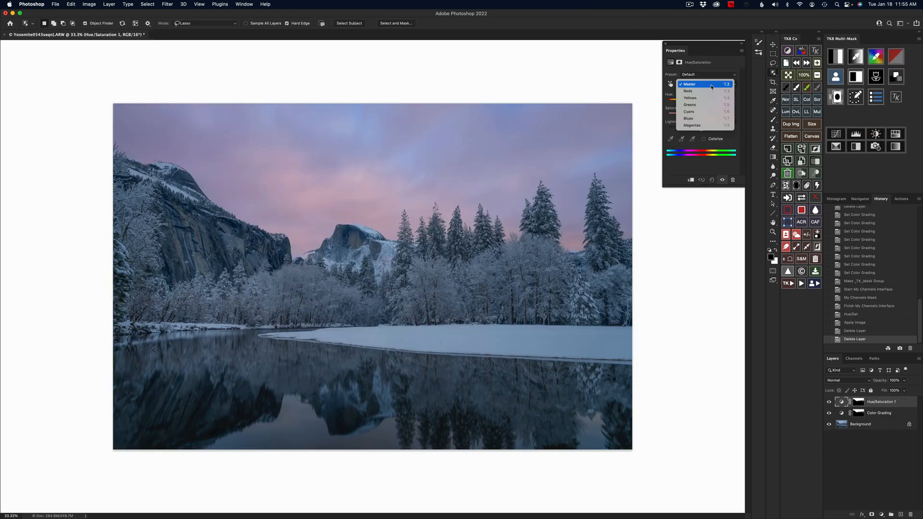
{"action": "left_click", "coordinate": [704, 119]}
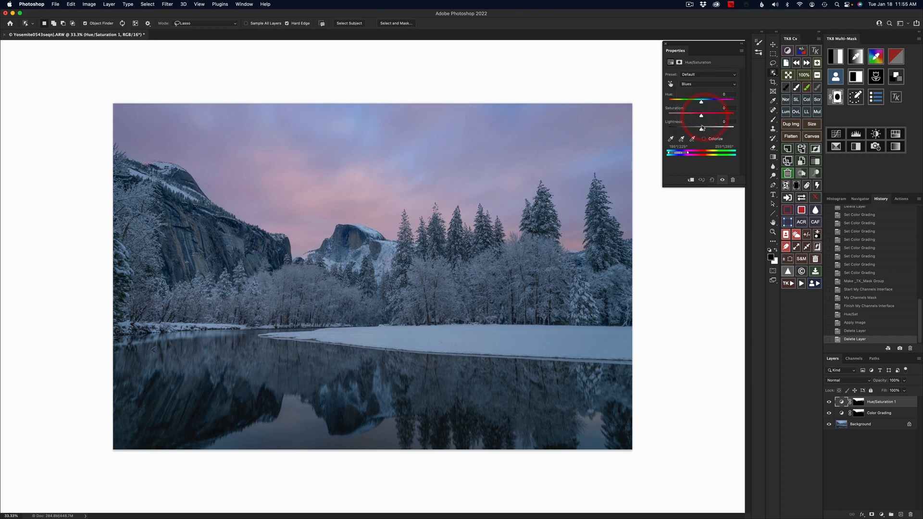
{"action": "mouse_move", "coordinate": [700, 117]}
{"action": "left_mouse_down"}
{"action": "mouse_move", "coordinate": [718, 120]}
{"action": "mouse_move", "coordinate": [710, 122]}
{"action": "left_mouse_up"}
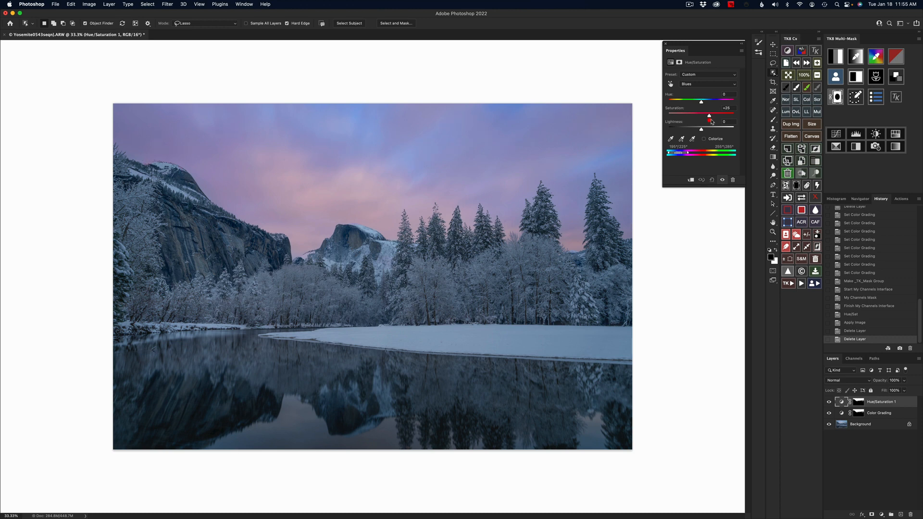
Compare the sky before and after by hiding and reshowing the Color Grading and Hue/Saturation layers, and close the adjustment's properties
{"action": "left_click", "coordinate": [828, 413]}
{"action": "left_click", "coordinate": [828, 402]}
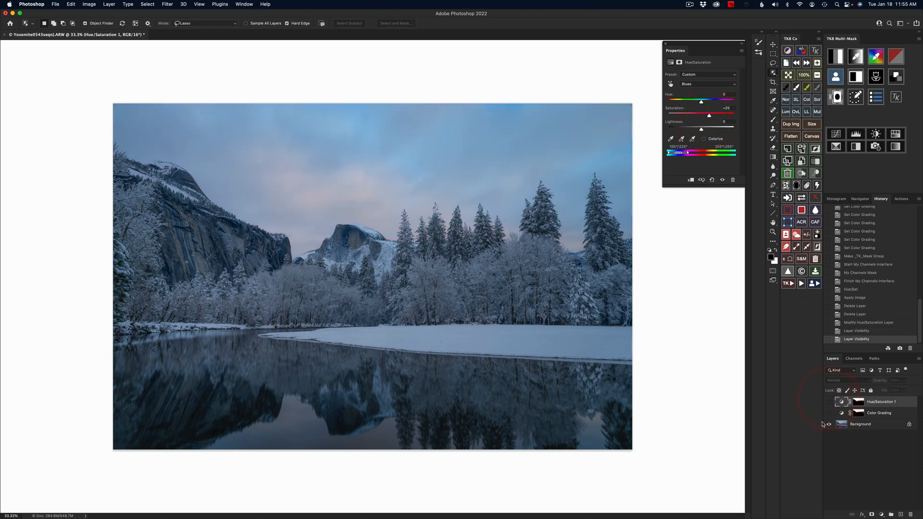
{"action": "left_click", "coordinate": [828, 412]}
{"action": "left_click", "coordinate": [828, 402]}
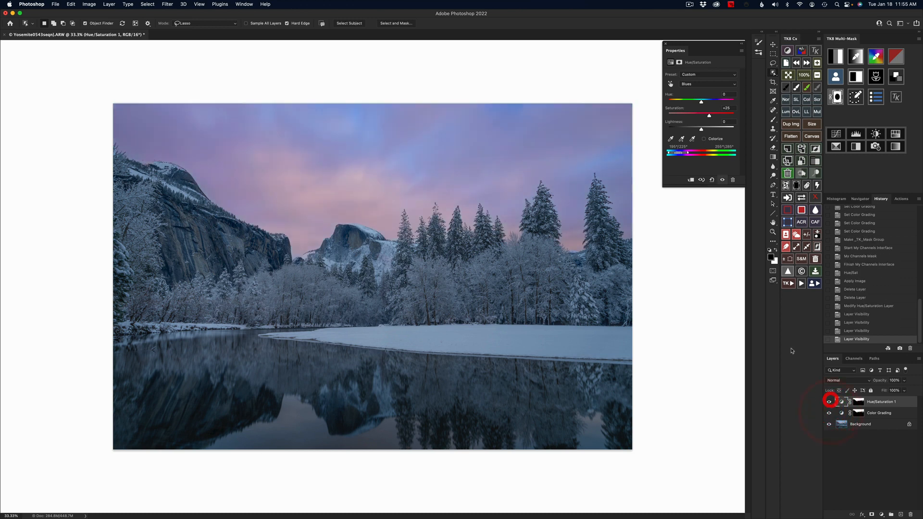
{"action": "left_click", "coordinate": [666, 44]}
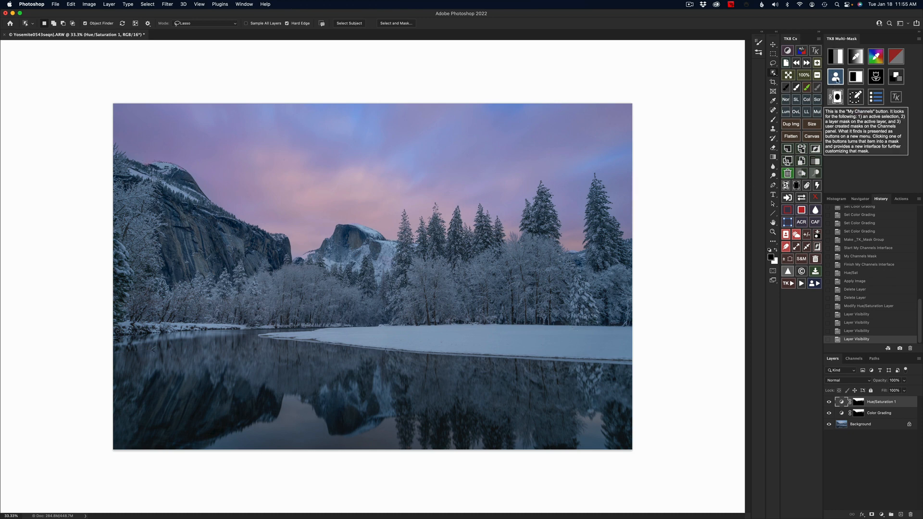
Load the saved River channel as a TK8 mask and output it to a second Color Grading adjustment layer
{"action": "left_click", "coordinate": [836, 77]}
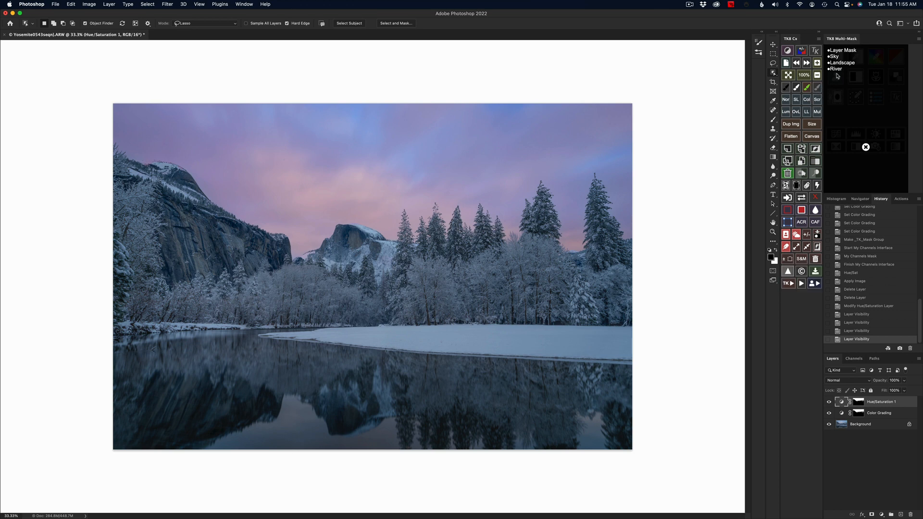
{"action": "left_click", "coordinate": [838, 69]}
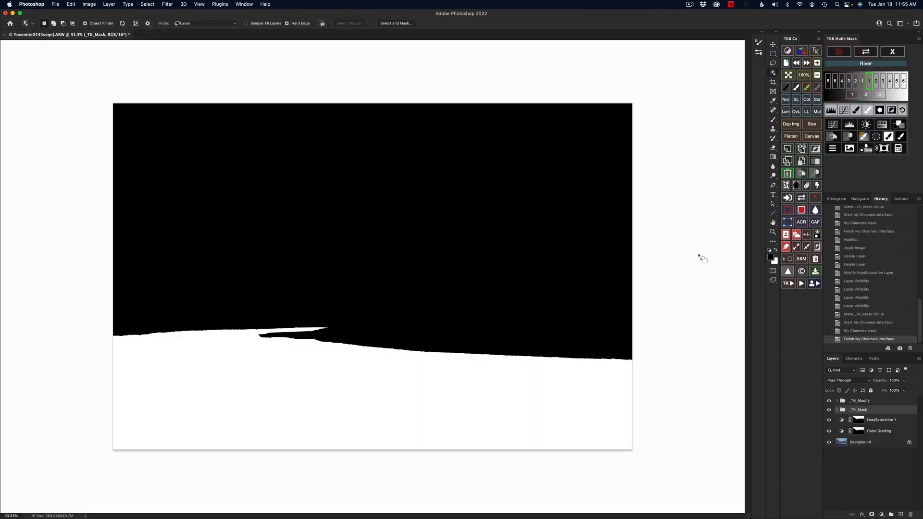
{"action": "left_click", "coordinate": [901, 124]}
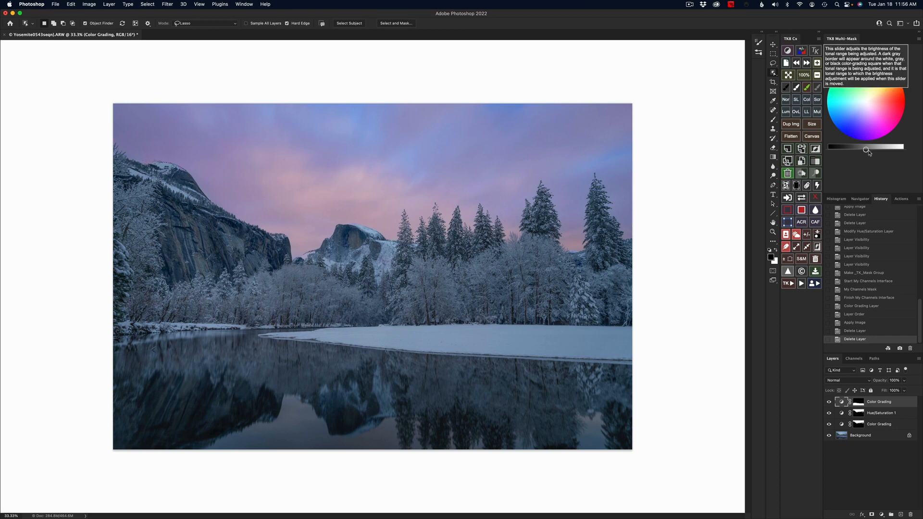
Brighten the river's midtones slightly, shift them subtly toward pink on the color wheel, and close the color grading controls
{"action": "left_click_drag", "start_coordinate": [867, 151], "coordinate": [880, 149]}
{"action": "left_click", "coordinate": [891, 149]}
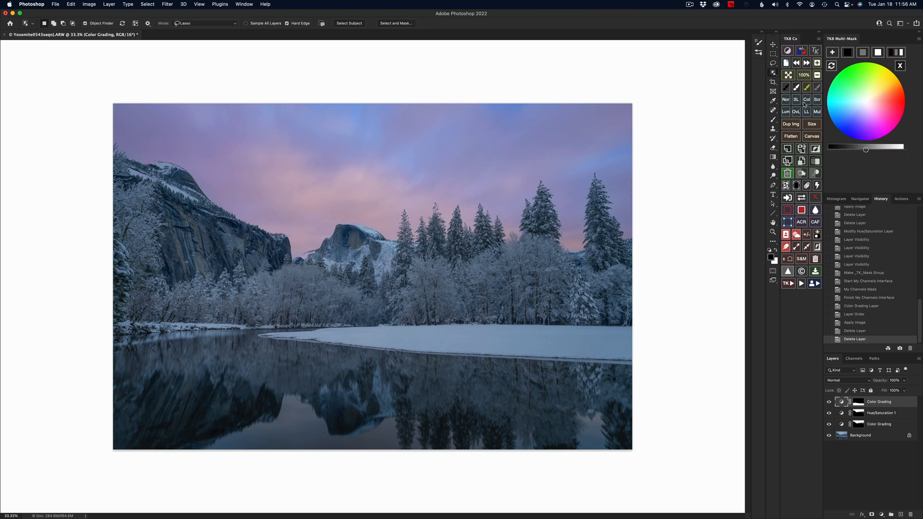
{"action": "left_click", "coordinate": [863, 54]}
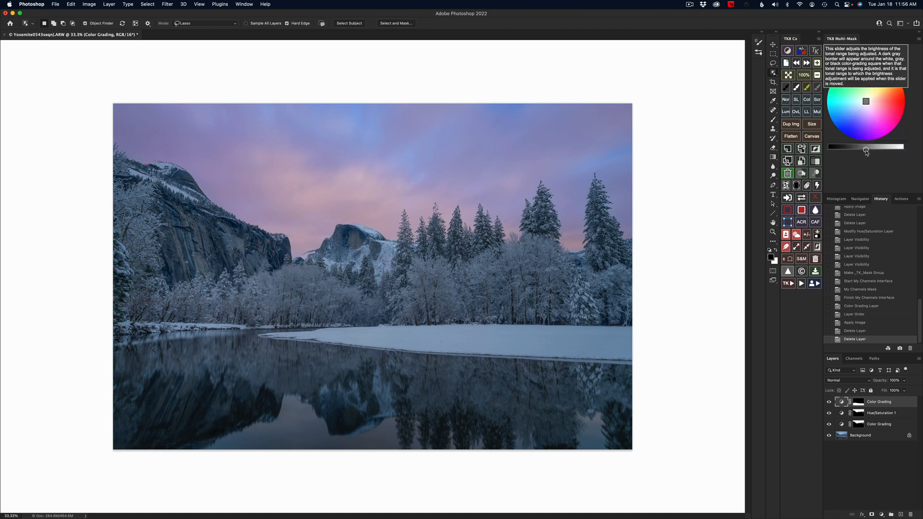
{"action": "mouse_move", "coordinate": [866, 150]}
{"action": "left_mouse_down"}
{"action": "mouse_move", "coordinate": [897, 151]}
{"action": "mouse_move", "coordinate": [870, 151]}
{"action": "left_mouse_up"}
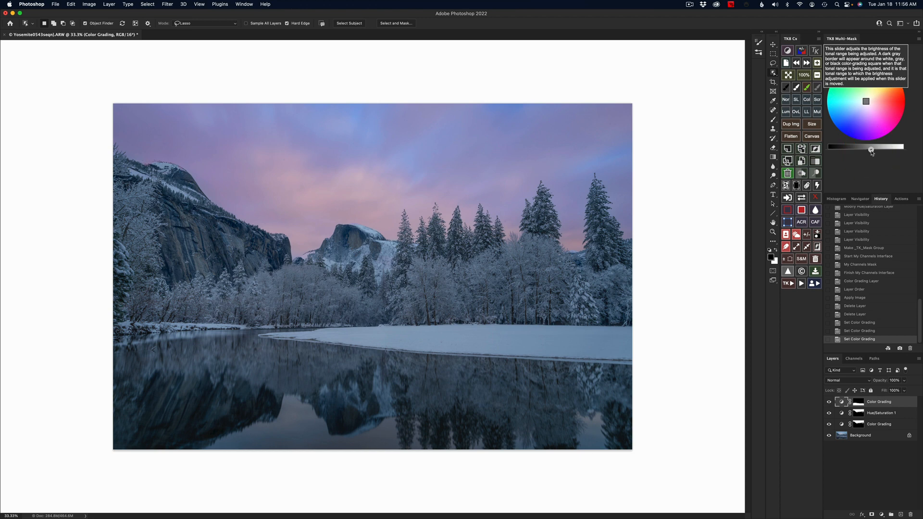
{"action": "left_click", "coordinate": [872, 151]}
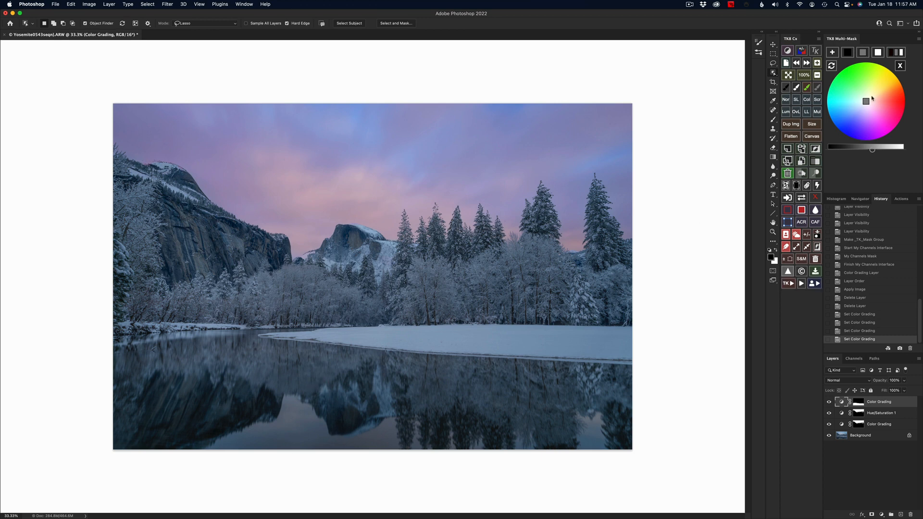
{"action": "left_click_drag", "start_coordinate": [865, 102], "coordinate": [877, 97]}
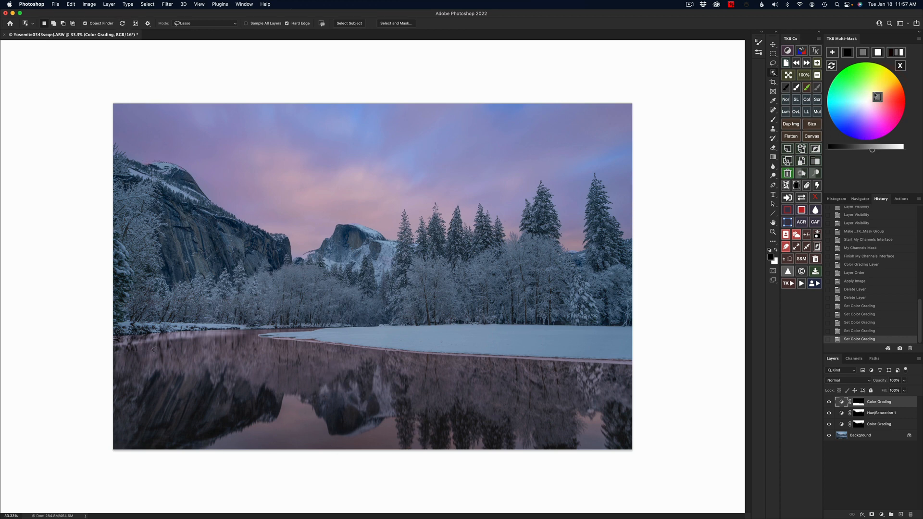
{"action": "left_click_drag", "start_coordinate": [878, 97], "coordinate": [869, 101]}
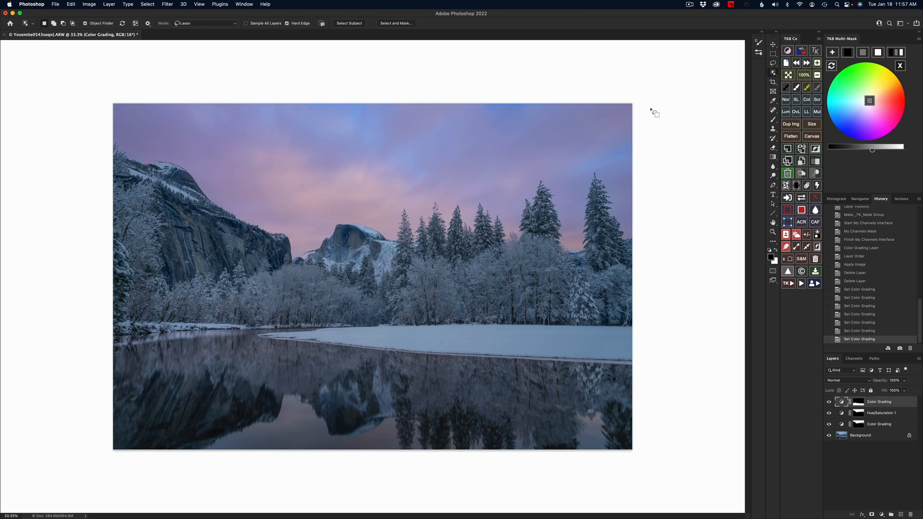
{"action": "left_click", "coordinate": [899, 66]}
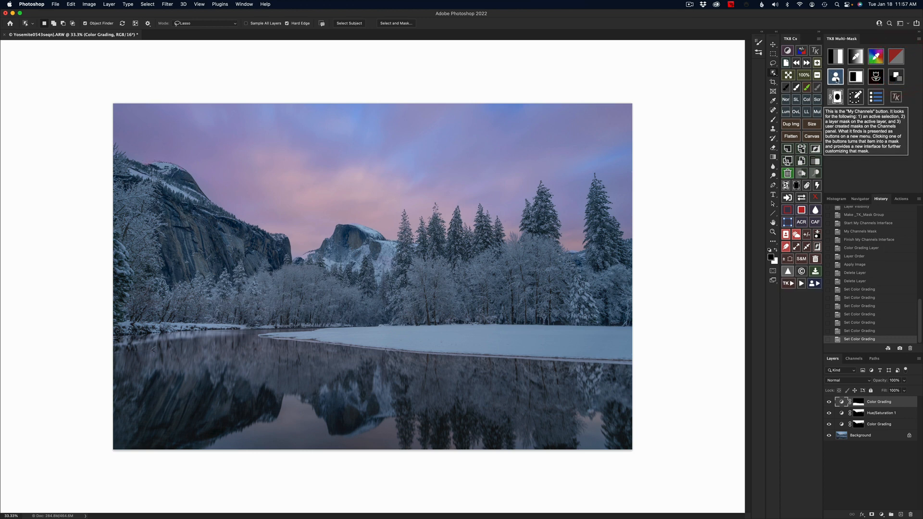
Add a Hue/Saturation adjustment layer masked by the River channel and set its Master saturation to +26
{"action": "left_click", "coordinate": [835, 78]}
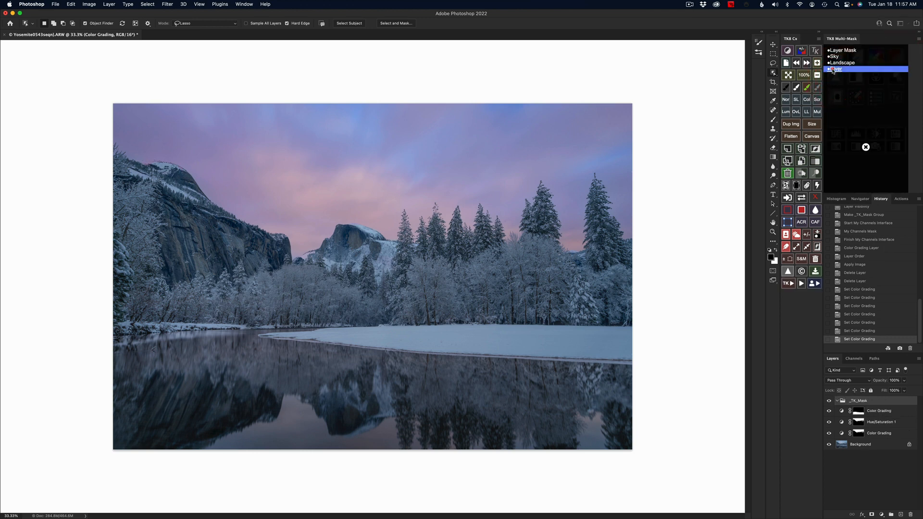
{"action": "left_click", "coordinate": [834, 69]}
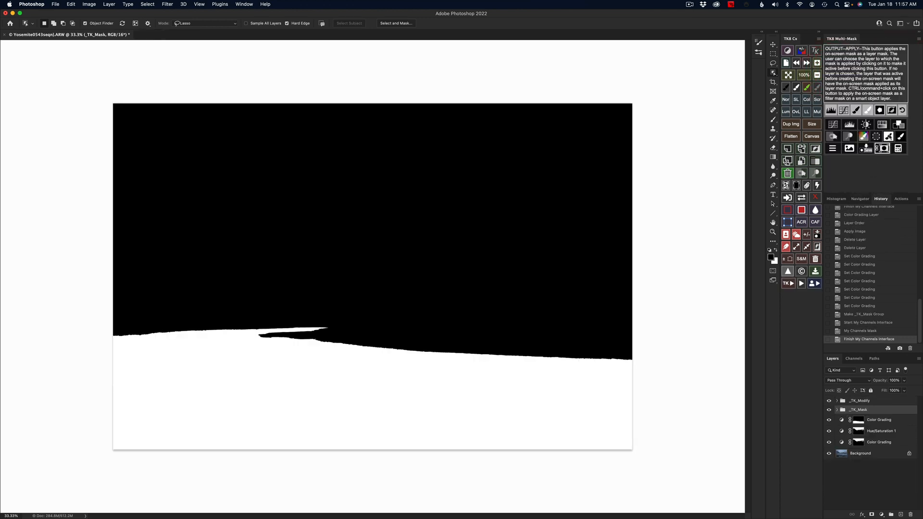
{"action": "left_click", "coordinate": [882, 125]}
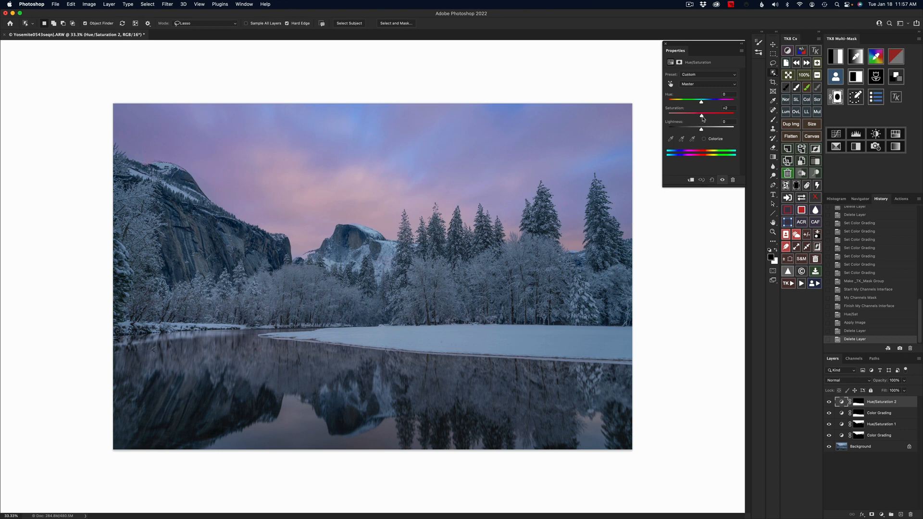
{"action": "left_click_drag", "start_coordinate": [702, 118], "coordinate": [714, 119]}
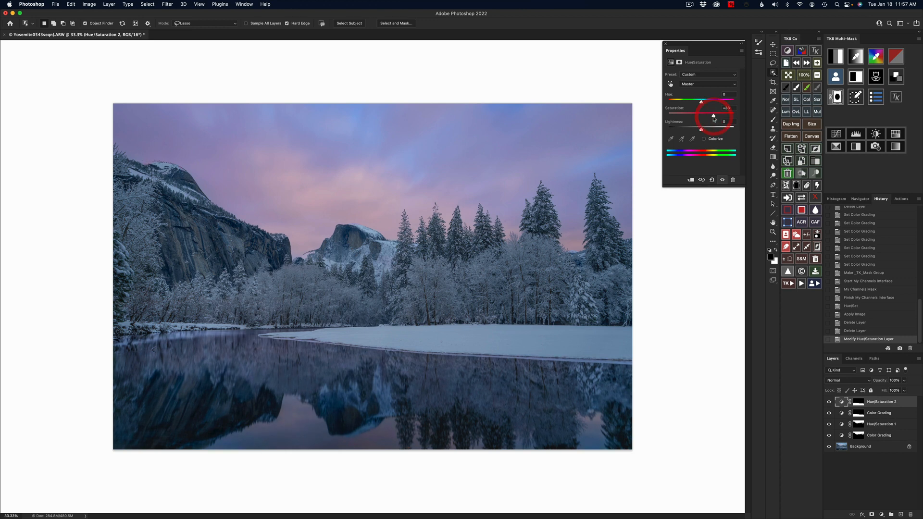
Sample the river's reflection with the on-image adjustment tool and set the Blues saturation to +25
{"action": "left_click", "coordinate": [670, 84]}
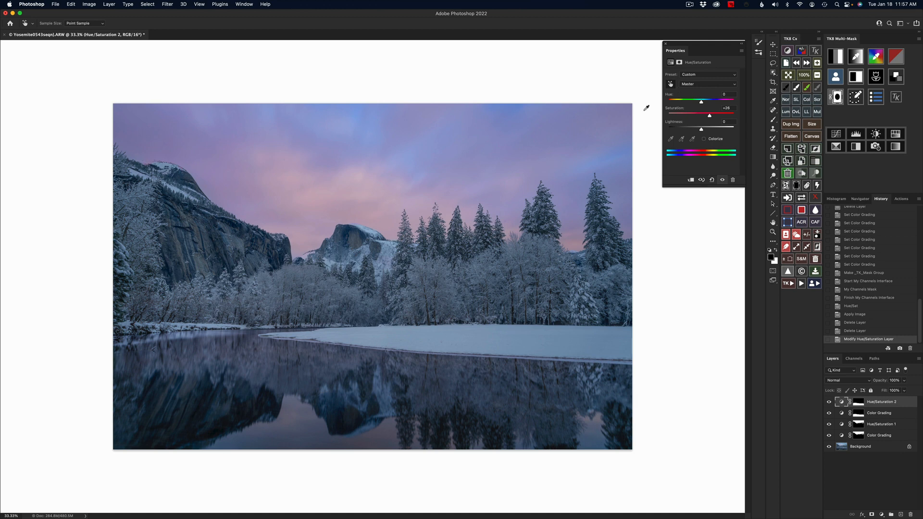
{"action": "left_click", "coordinate": [293, 420]}
{"action": "left_click_drag", "start_coordinate": [298, 419], "coordinate": [298, 420]}
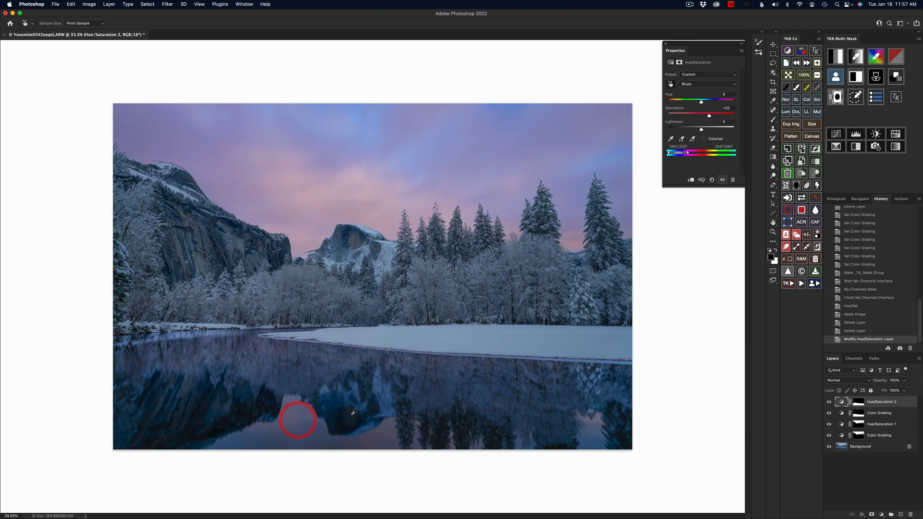
{"action": "left_click", "coordinate": [383, 427]}
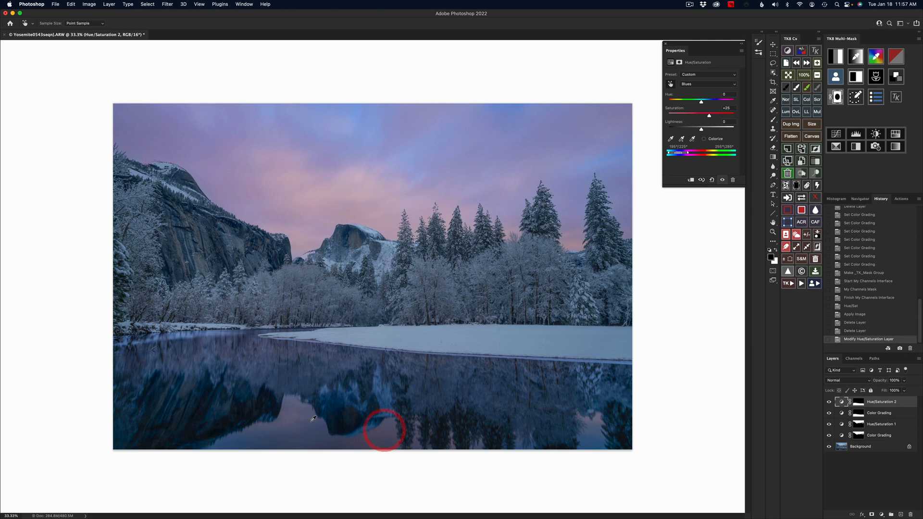
Raise the Reds saturation strongly, adjust the Magentas range, and close the river Hue/Saturation properties
{"action": "left_click", "coordinate": [724, 85]}
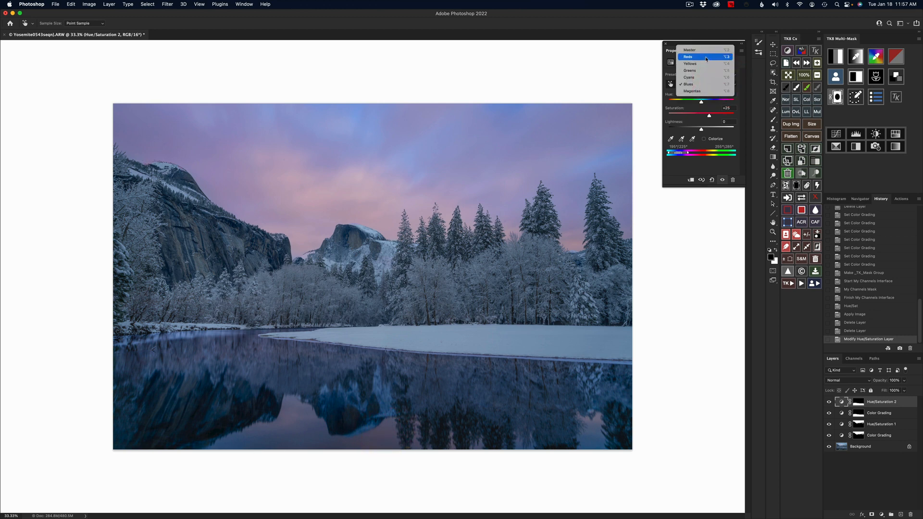
{"action": "left_click", "coordinate": [705, 58]}
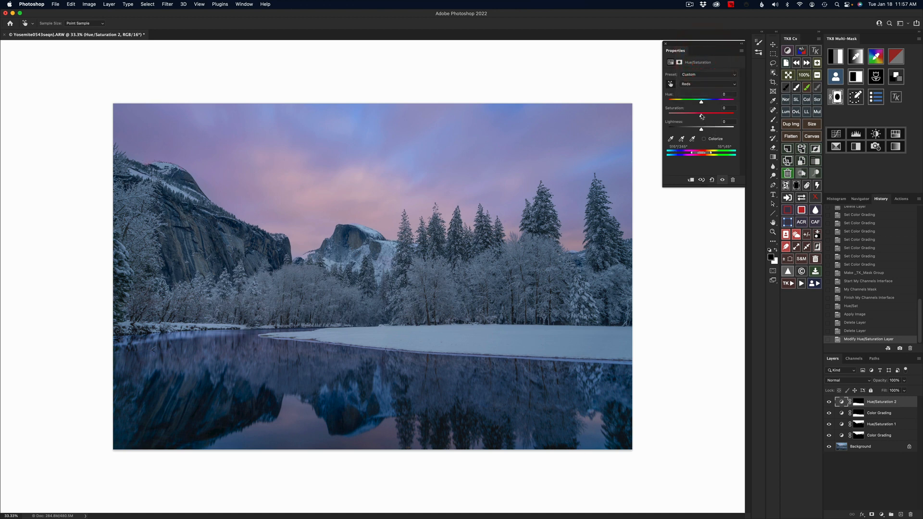
{"action": "left_click_drag", "start_coordinate": [755, 129], "coordinate": [729, 116]}
{"action": "left_click", "coordinate": [711, 84]}
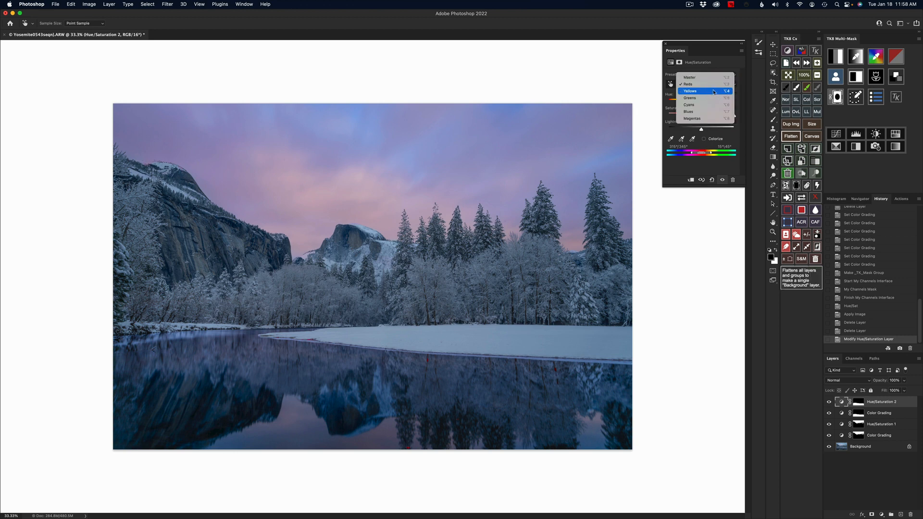
{"action": "left_click", "coordinate": [705, 118]}
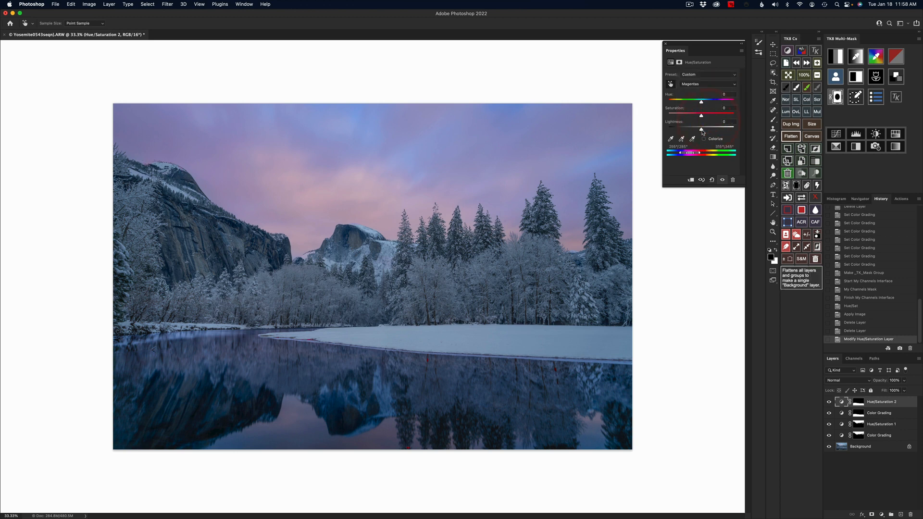
{"action": "left_click_drag", "start_coordinate": [702, 129], "coordinate": [787, 144]}
{"action": "left_click", "coordinate": [665, 44]}
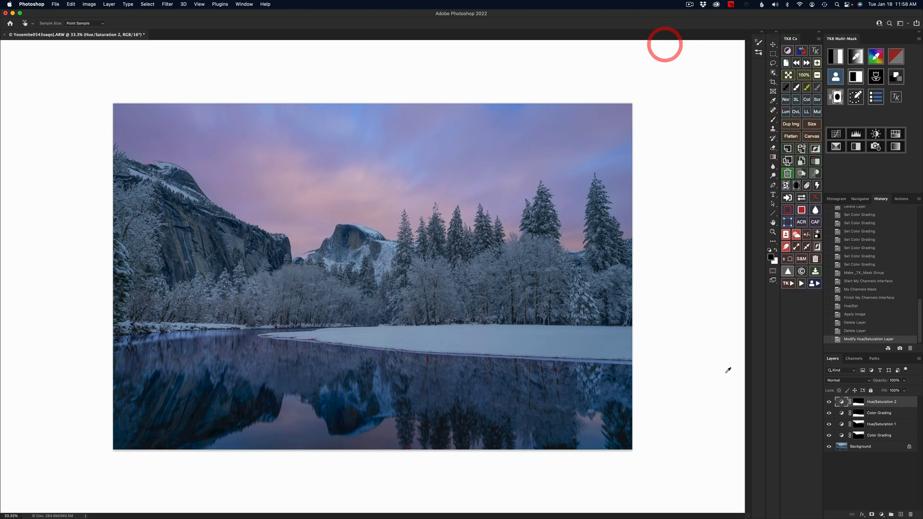
Compare the river before and after its two adjustment layers, and the whole image against the Background alone
{"action": "left_click_drag", "start_coordinate": [829, 413], "coordinate": [828, 405]}
{"action": "left_click", "coordinate": [828, 403]}
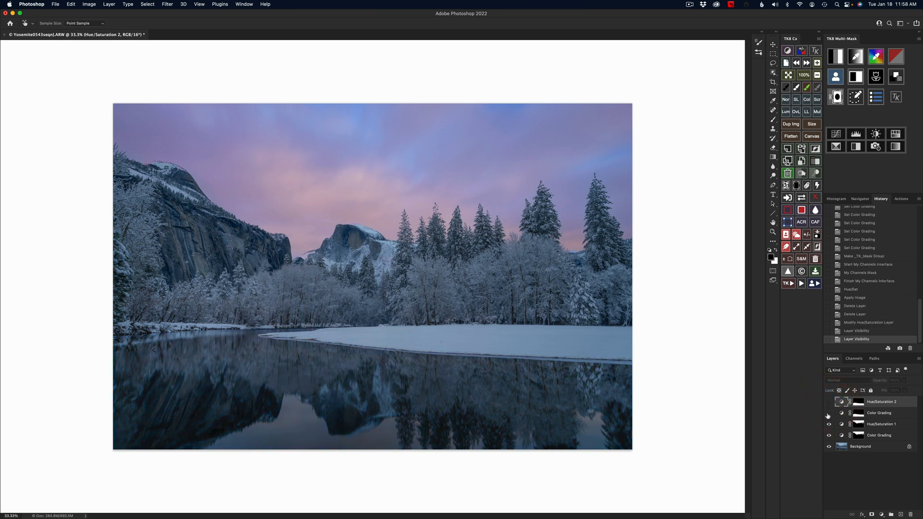
{"action": "left_click", "coordinate": [828, 412]}
{"action": "left_click", "coordinate": [828, 404]}
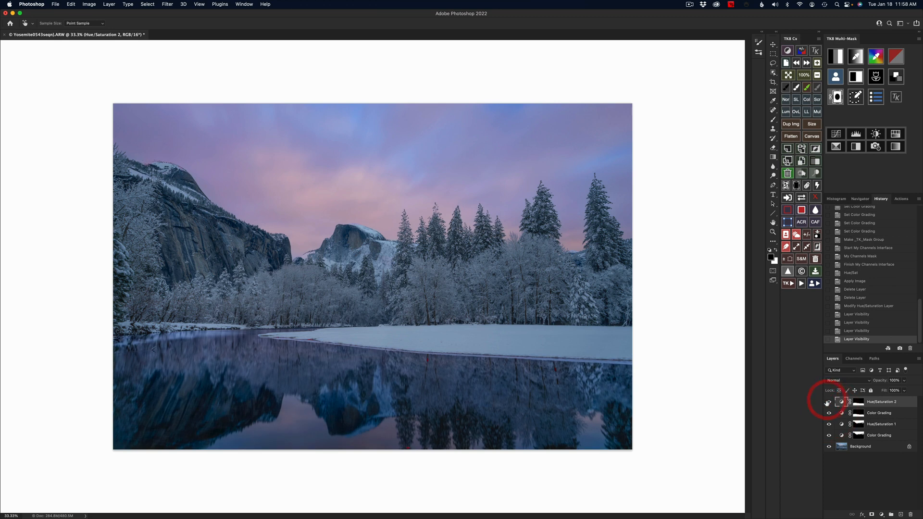
{"action": "left_click", "coordinate": [828, 447], "text": "alt"}
{"action": "left_click", "coordinate": [827, 447], "text": "alt"}
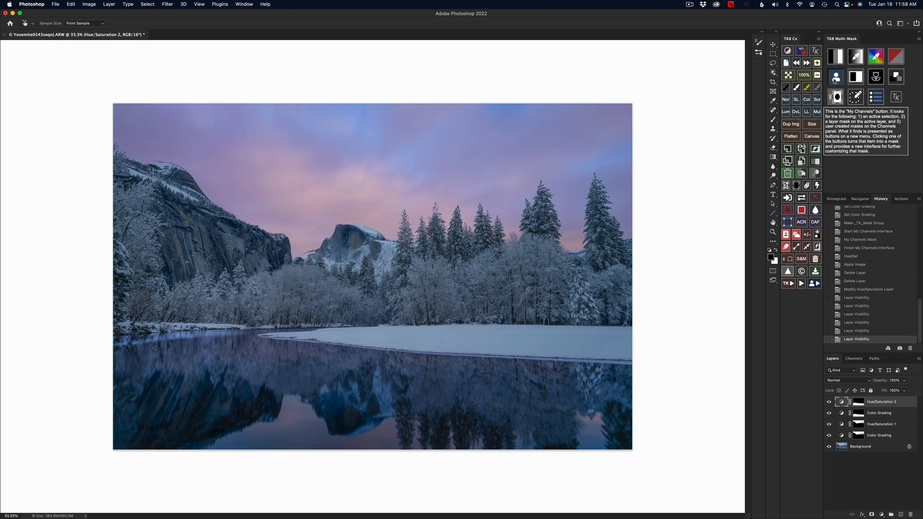
Load the saved Landscape channel as a TK8 mask and output it to a Curves adjustment layer
{"action": "left_click", "coordinate": [835, 81]}
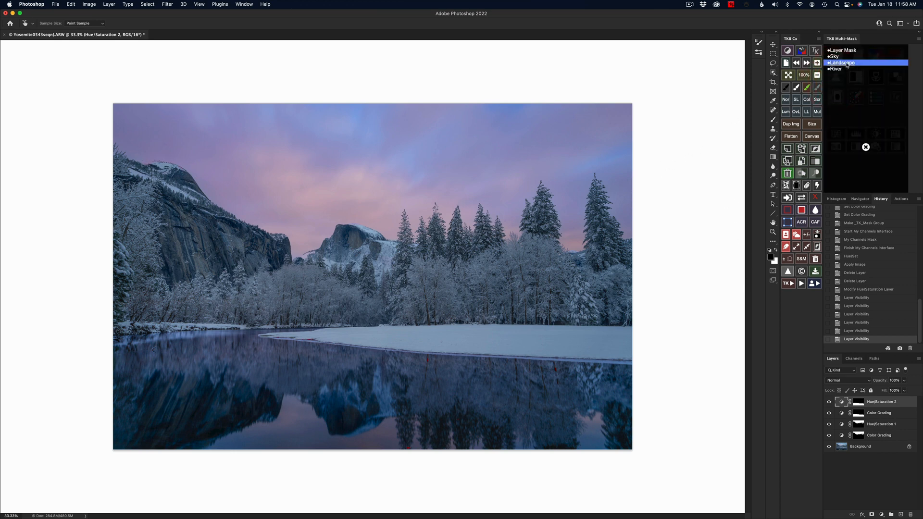
{"action": "left_click", "coordinate": [842, 63]}
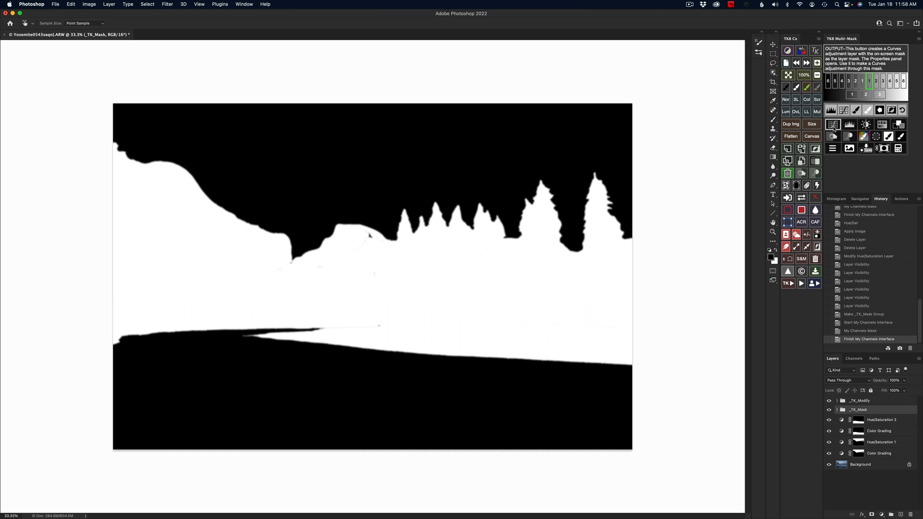
{"action": "left_click", "coordinate": [832, 124]}
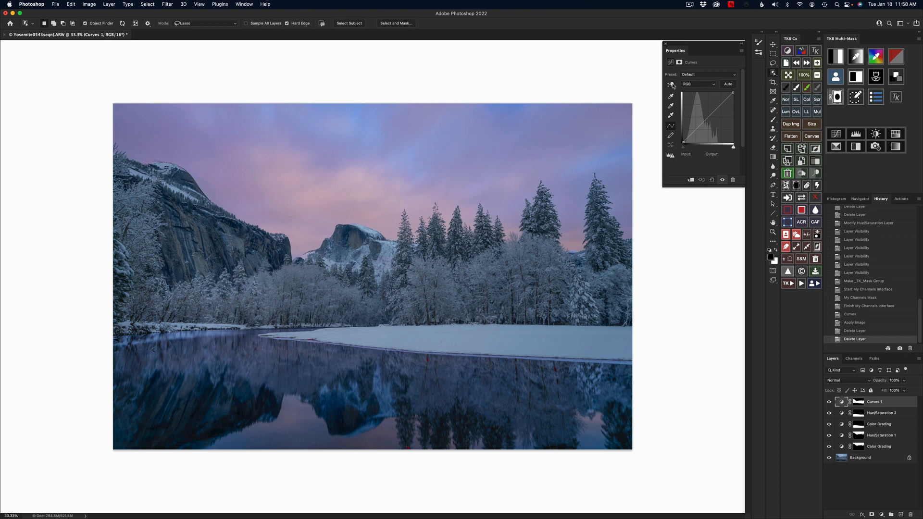
Brighten the landscape gently with a single RGB curve point at input 74, output 80
{"action": "left_click", "coordinate": [671, 84]}
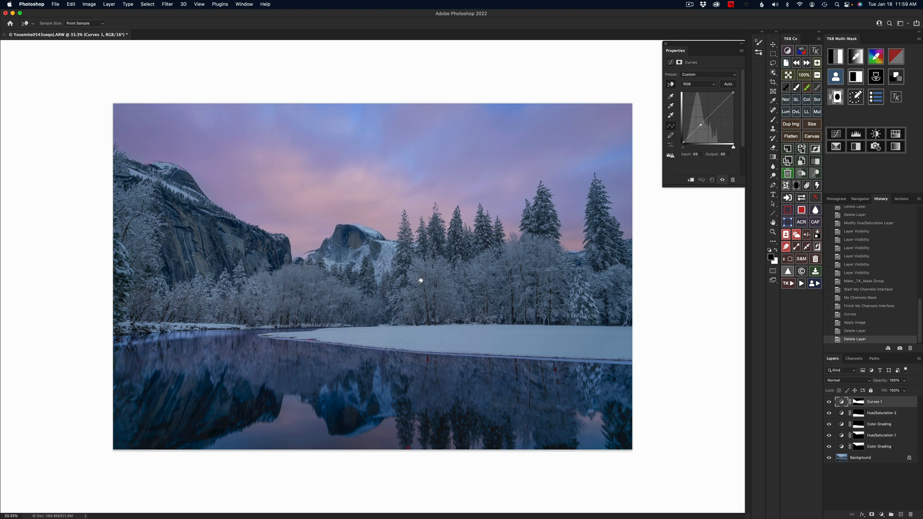
{"action": "left_click_drag", "start_coordinate": [419, 281], "coordinate": [421, 274]}
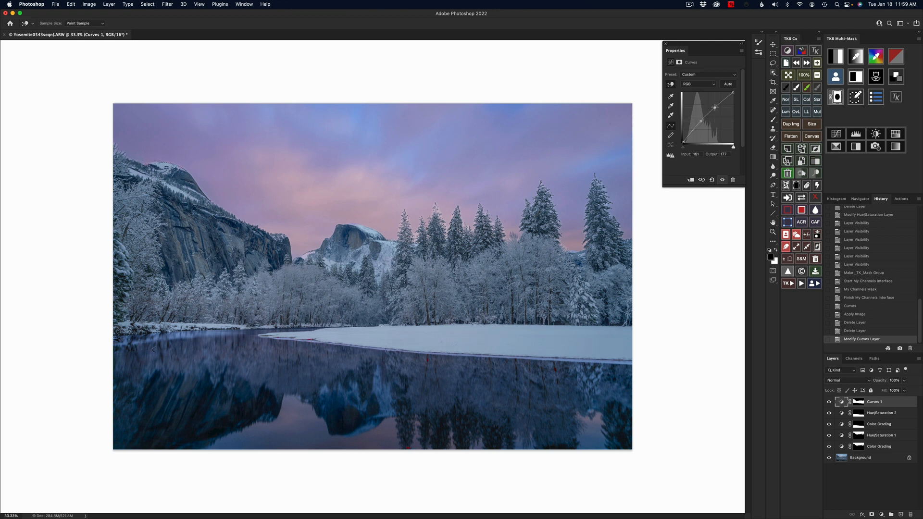
{"action": "left_click_drag", "start_coordinate": [715, 107], "coordinate": [708, 112]}
{"action": "left_click", "coordinate": [700, 121]}
{"action": "left_click_drag", "start_coordinate": [699, 122], "coordinate": [697, 128]}
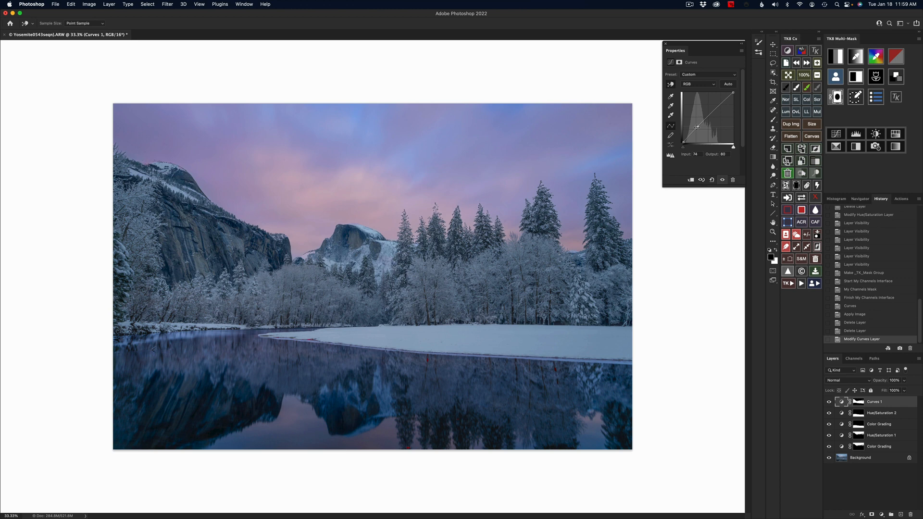
Compare the image with and without the Curves layer, close its properties, and compare all adjustments against the Background
{"action": "left_click", "coordinate": [828, 403]}
{"action": "left_click", "coordinate": [829, 403]}
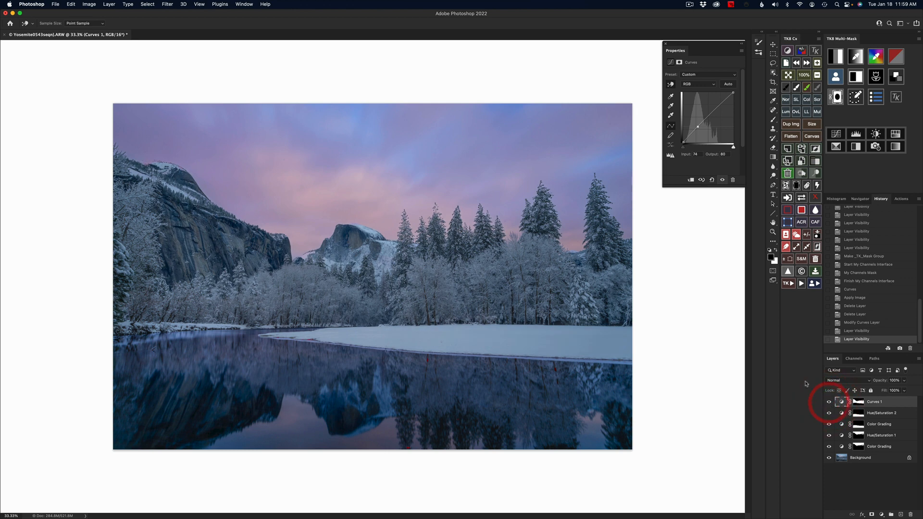
{"action": "left_click", "coordinate": [665, 45]}
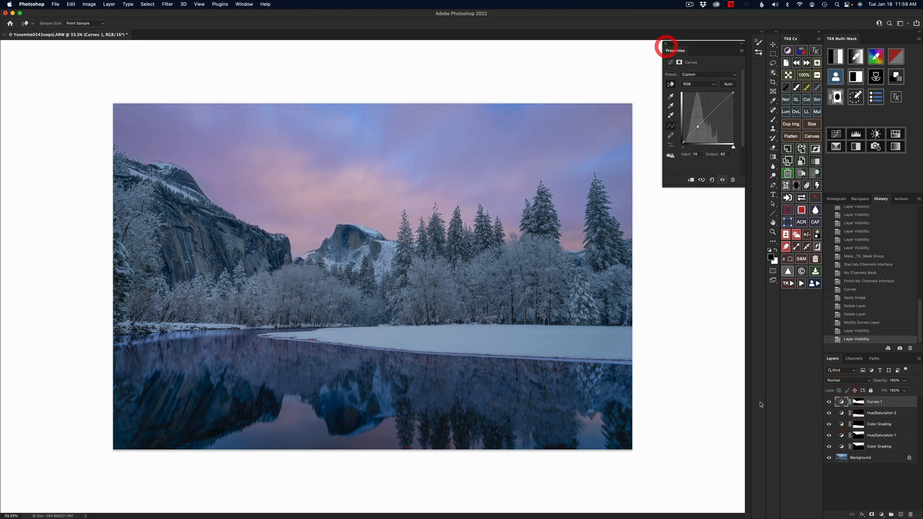
{"action": "left_click", "coordinate": [666, 44]}
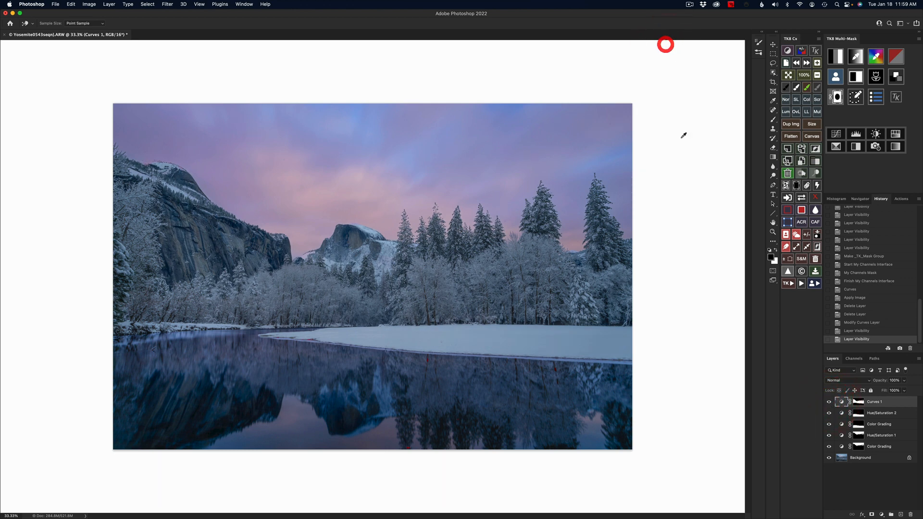
{"action": "left_click", "coordinate": [828, 459], "text": "alt"}
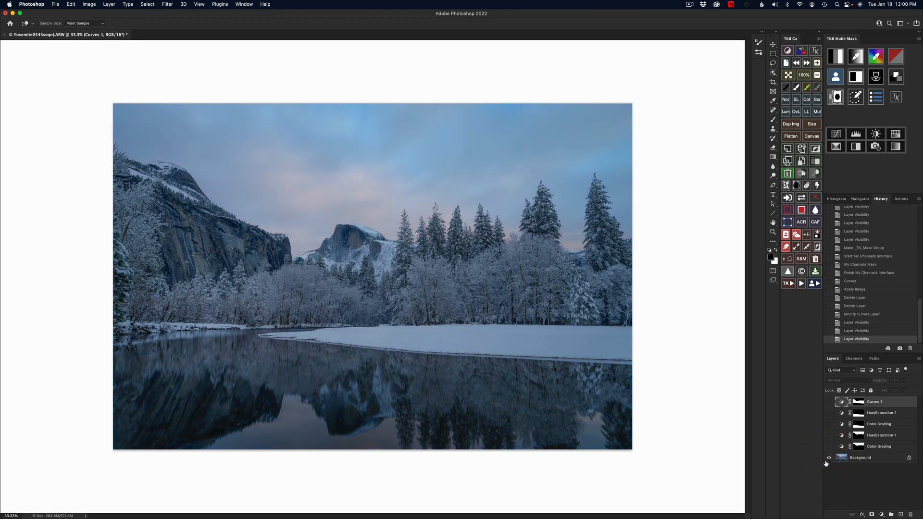
{"action": "left_click", "coordinate": [828, 458], "text": "alt"}
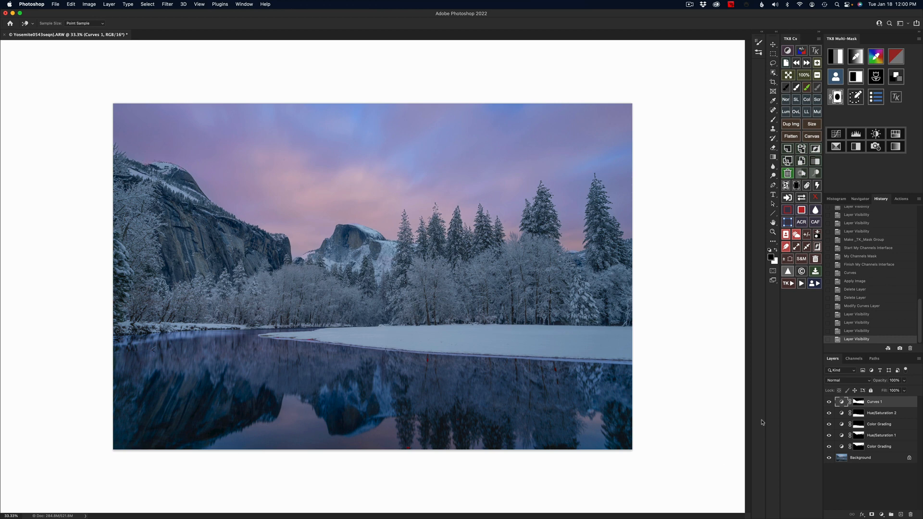
Adjust the saturation of the Blues in the river's Hue/Saturation 2 layer and close its properties
{"action": "left_click", "coordinate": [841, 415]}
{"action": "key", "text": "w"}
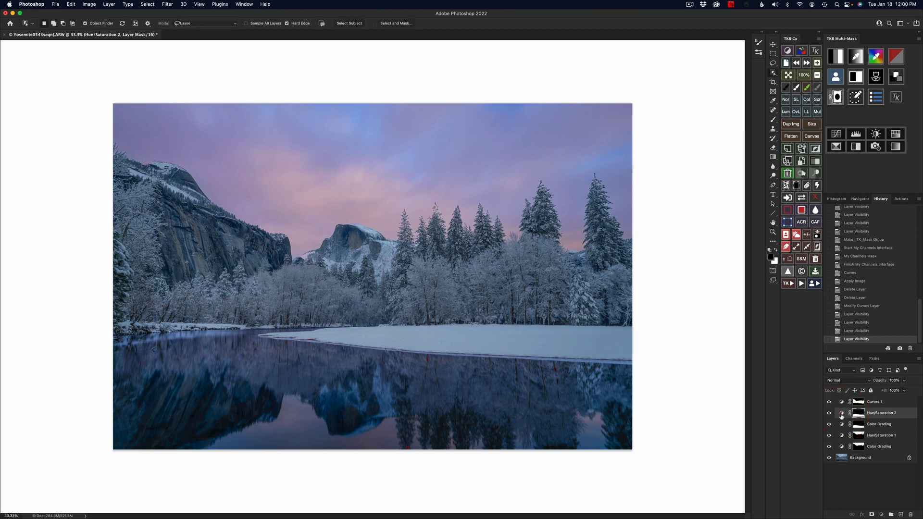
{"action": "double_click", "coordinate": [841, 415]}
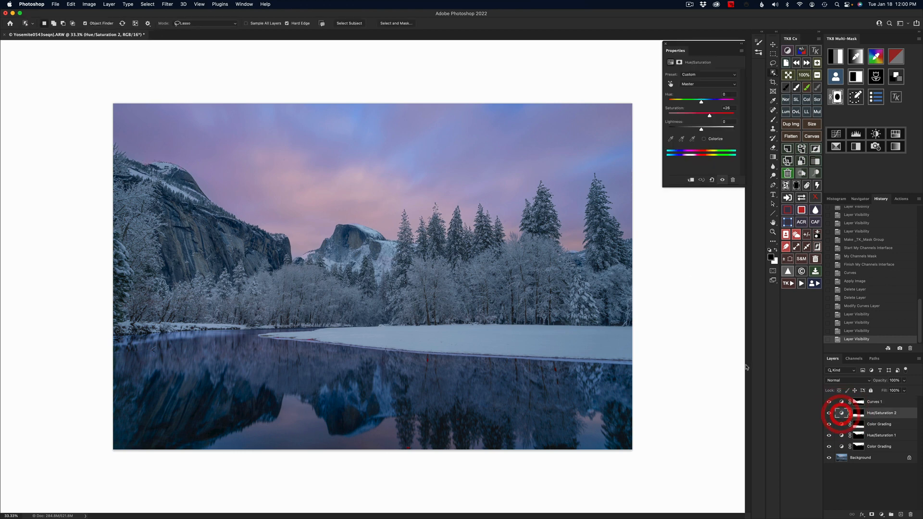
{"action": "left_click", "coordinate": [707, 87]}
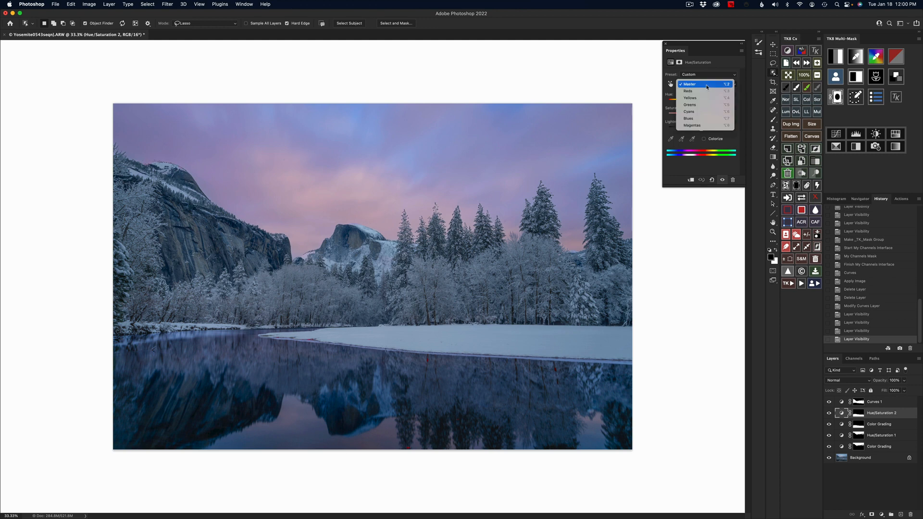
{"action": "left_click", "coordinate": [698, 118]}
{"action": "left_click_drag", "start_coordinate": [700, 115], "coordinate": [706, 120]}
{"action": "left_click", "coordinate": [665, 45]}
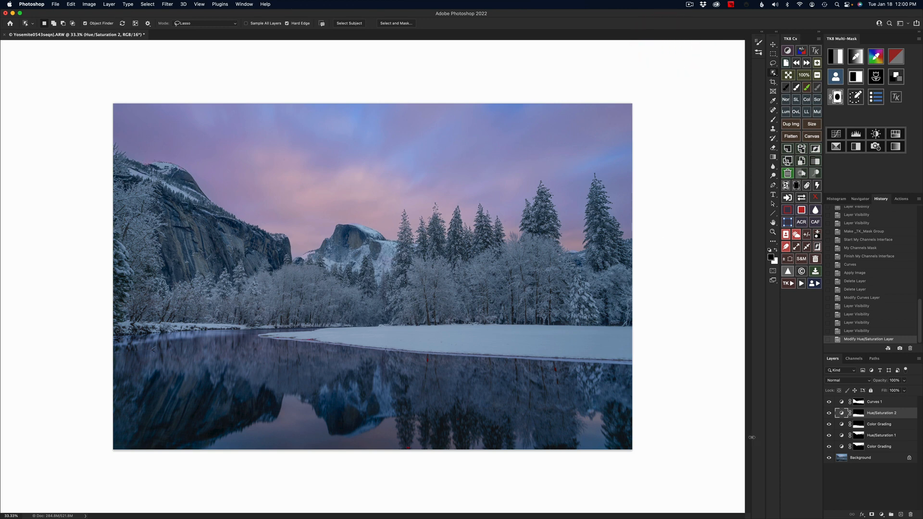
Stamp all visible layers into a new layer above Curves 1 and open it in the Camera Raw filter
{"action": "left_click", "coordinate": [902, 402]}
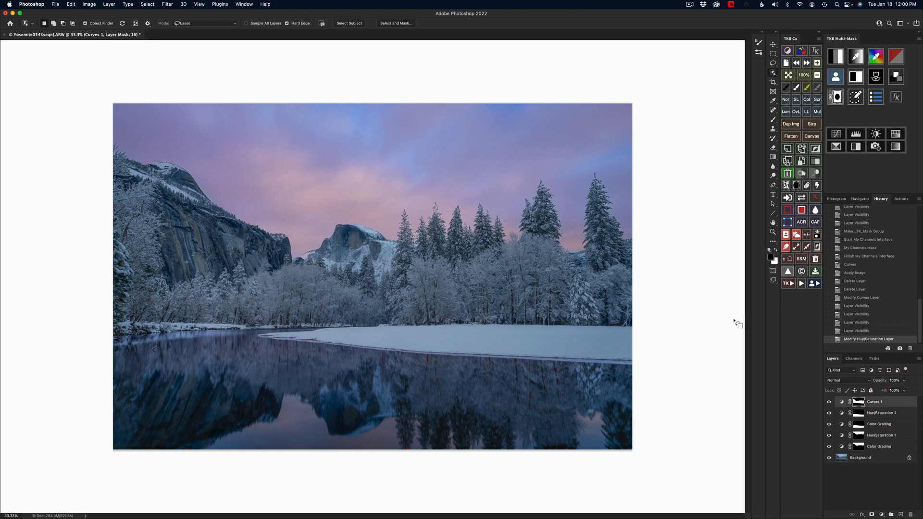
{"action": "left_click", "coordinate": [800, 149]}
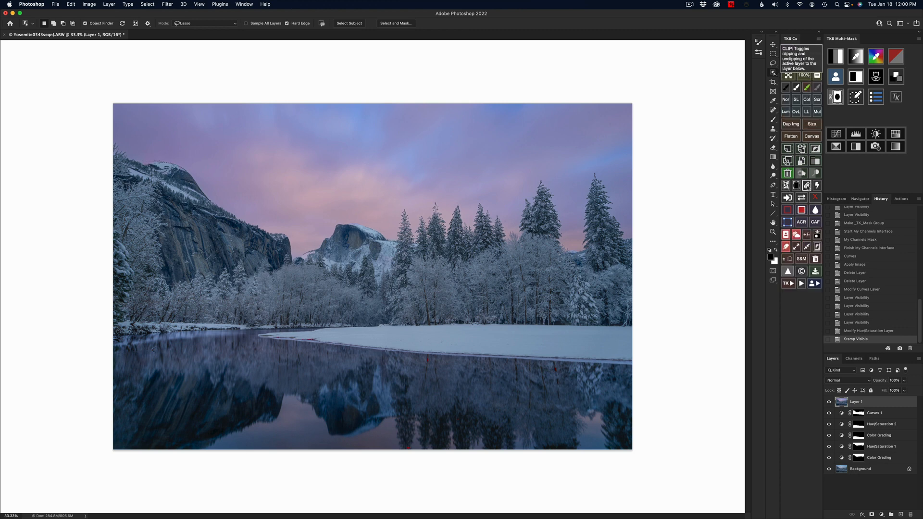
{"action": "left_click", "coordinate": [800, 223]}
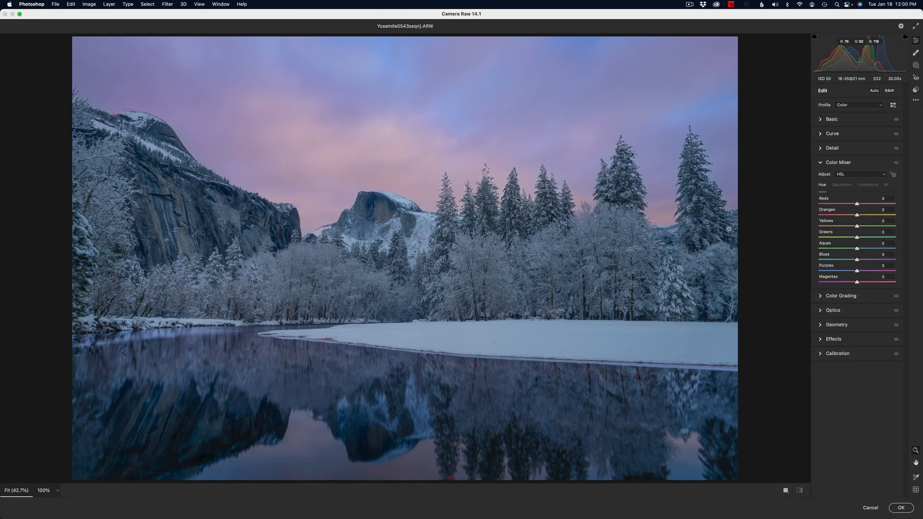
Shift the pink sky's hue with the Color Mixer's targeted adjustment to Purples +1 and Magentas +6
{"action": "left_click", "coordinate": [819, 162]}
{"action": "left_click", "coordinate": [819, 164]}
{"action": "left_click", "coordinate": [893, 175]}
{"action": "left_click", "coordinate": [329, 159]}
{"action": "left_click", "coordinate": [329, 158]}
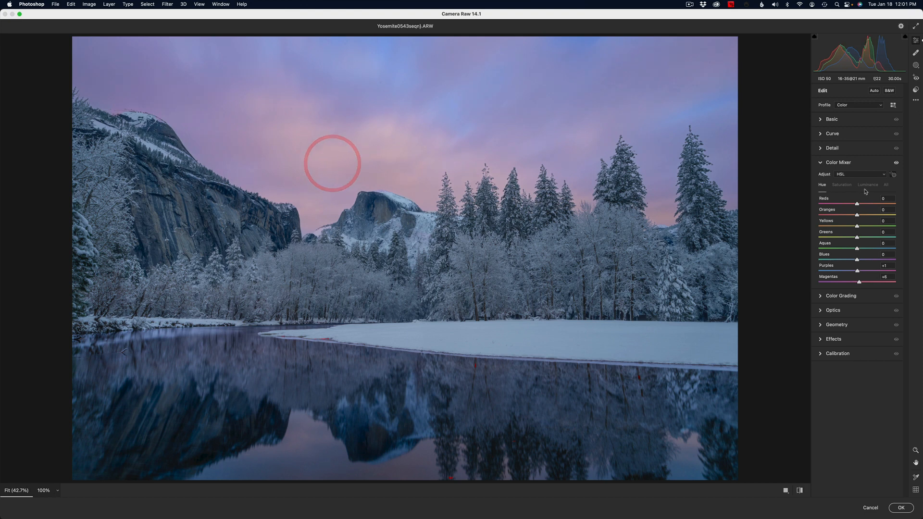
Boost the pink sky's saturation with the targeted adjustment to Purples +25 and Magentas +42
{"action": "left_click", "coordinate": [843, 185]}
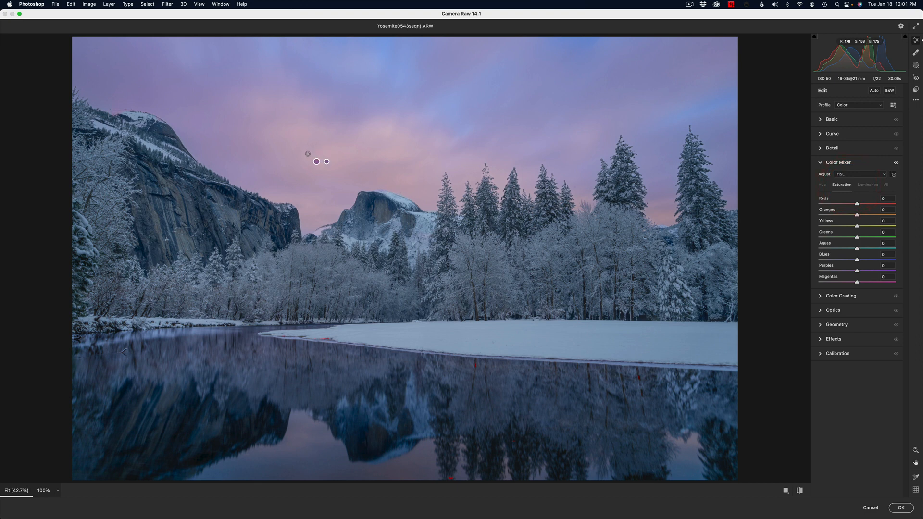
{"action": "left_click_drag", "start_coordinate": [315, 158], "coordinate": [314, 158]}
{"action": "left_click", "coordinate": [328, 159]}
Lower the Blues saturation to about -21 by sampling the river reflection, and apply the Camera Raw filter
{"action": "mouse_move", "coordinate": [408, 471]}
{"action": "left_mouse_down"}
{"action": "mouse_move", "coordinate": [417, 471]}
{"action": "mouse_move", "coordinate": [393, 451]}
{"action": "left_mouse_up"}
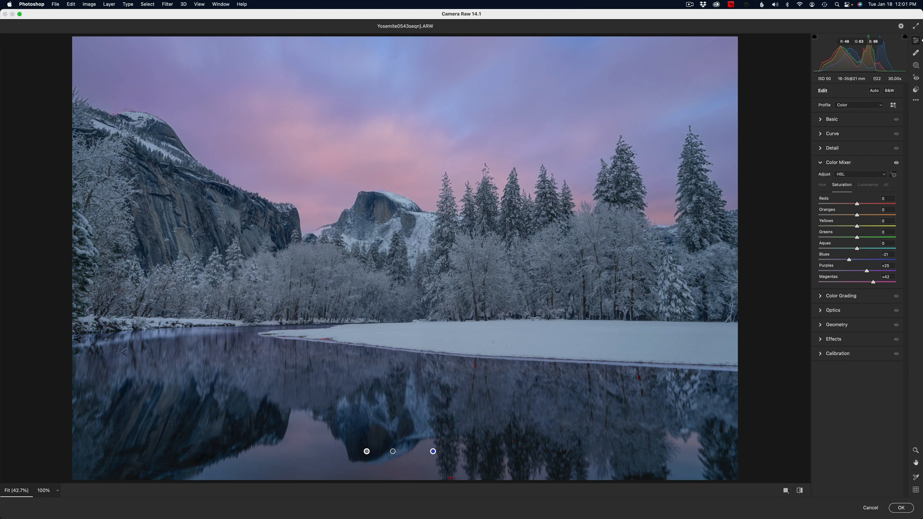
{"action": "left_click_drag", "start_coordinate": [393, 451], "coordinate": [395, 451]}
{"action": "left_click", "coordinate": [552, 333]}
{"action": "left_click", "coordinate": [901, 507]}
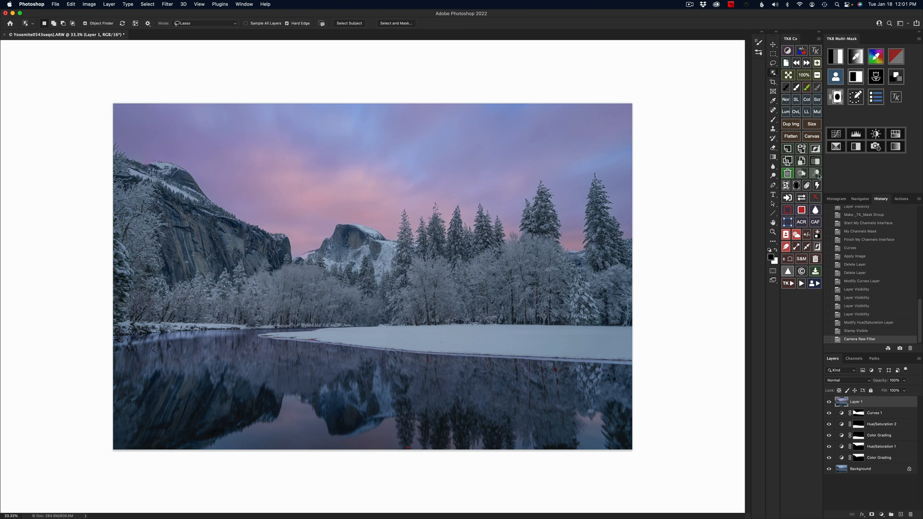
Stamp the visible layers again and sharpen the new layer in Topaz Sharpen AI with the Out of Focus - Very Blurry model, Remove Blur 30, Suppress Noise 10
{"action": "left_click", "coordinate": [802, 150]}
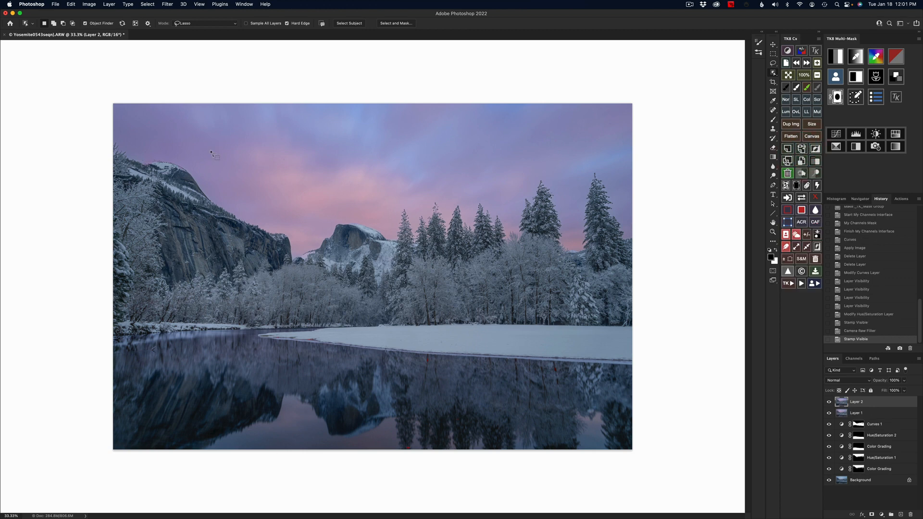
{"action": "left_click", "coordinate": [167, 5]}
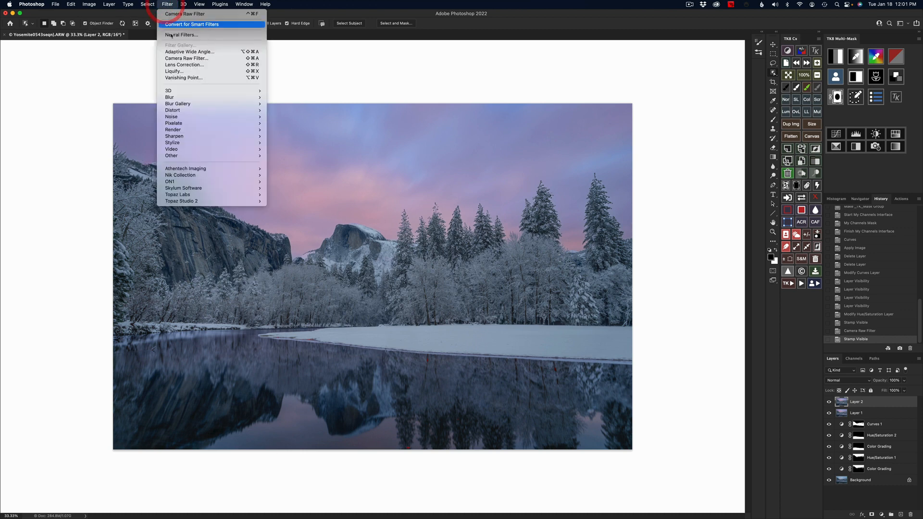
{"action": "mouse_move", "coordinate": [231, 175]}
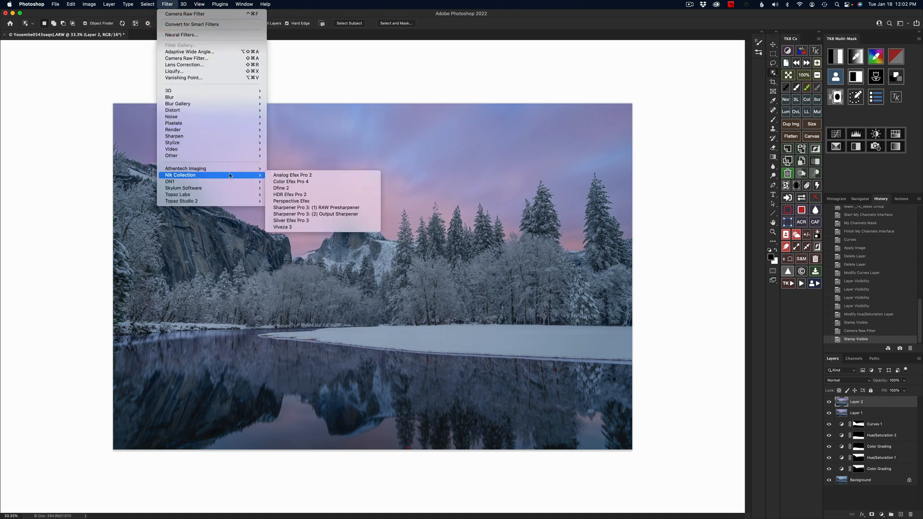
{"action": "mouse_move", "coordinate": [238, 195]}
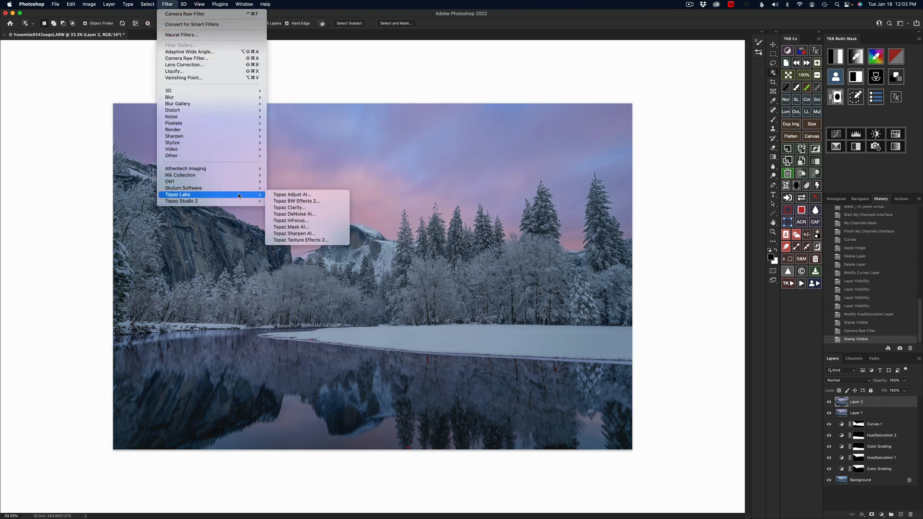
{"action": "left_click", "coordinate": [313, 235]}
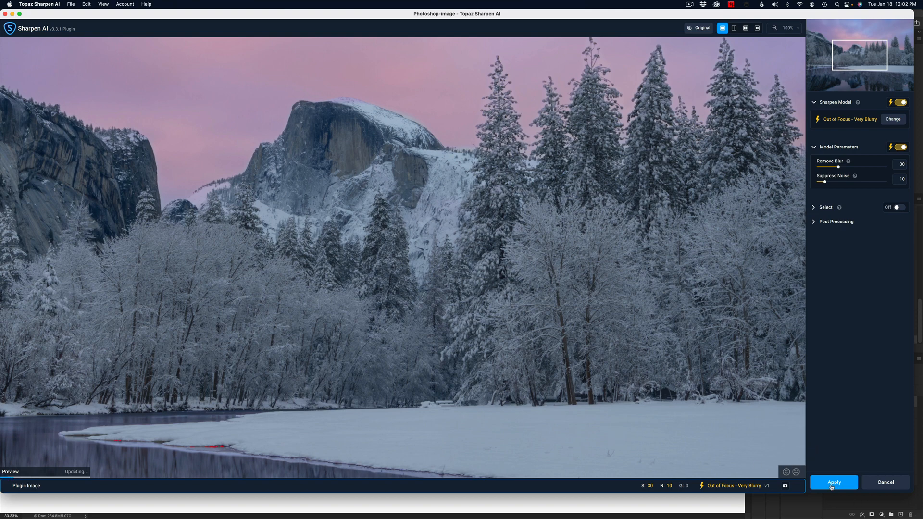
{"action": "scroll", "coordinate": [454, 230], "scroll_direction": "down", "scroll_amount": 1}
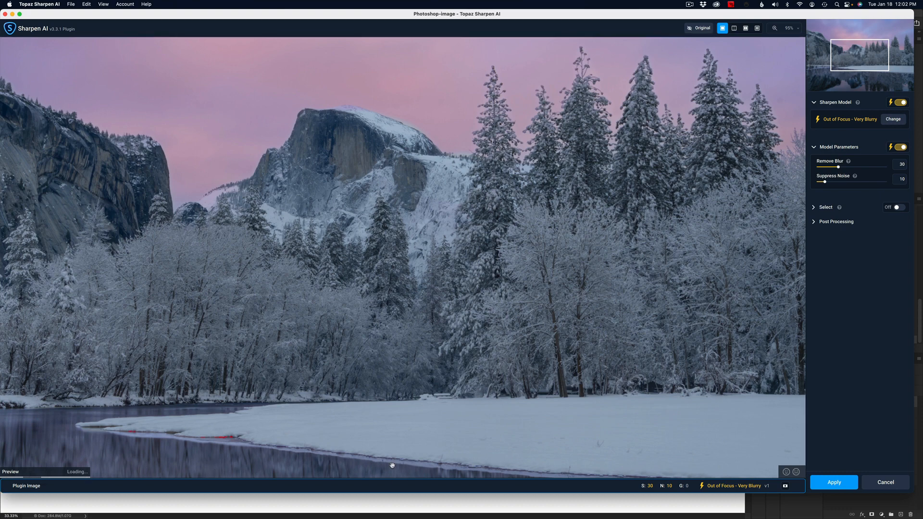
{"action": "left_click", "coordinate": [834, 483]}
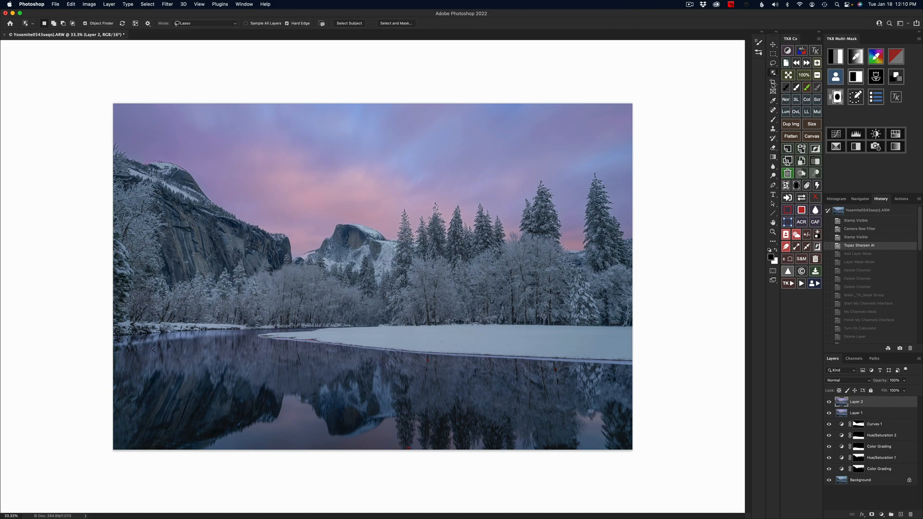
Examine the sharpening at 100% across the river reflection, trees and sky, and return to the 33.3% view
{"action": "left_click", "coordinate": [799, 76]}
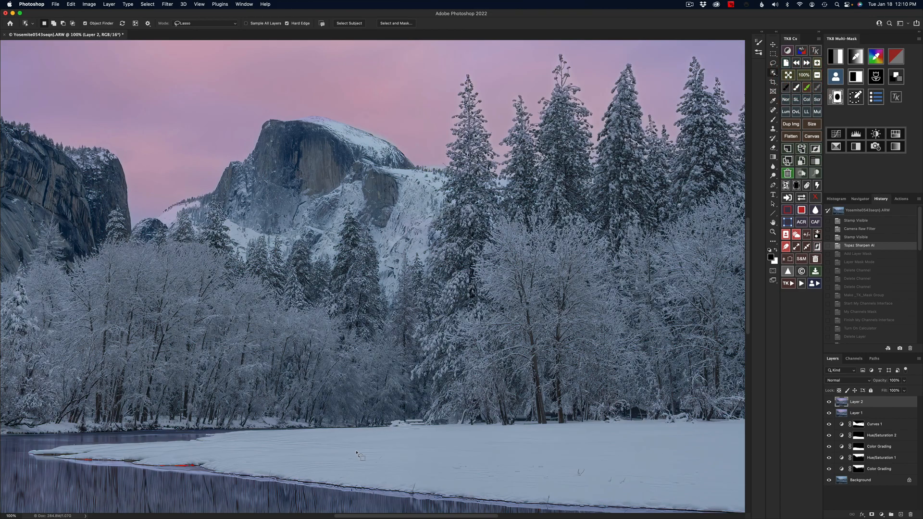
{"action": "key", "text": "space"}
{"action": "left_click_drag", "start_coordinate": [357, 452], "coordinate": [419, 154]}
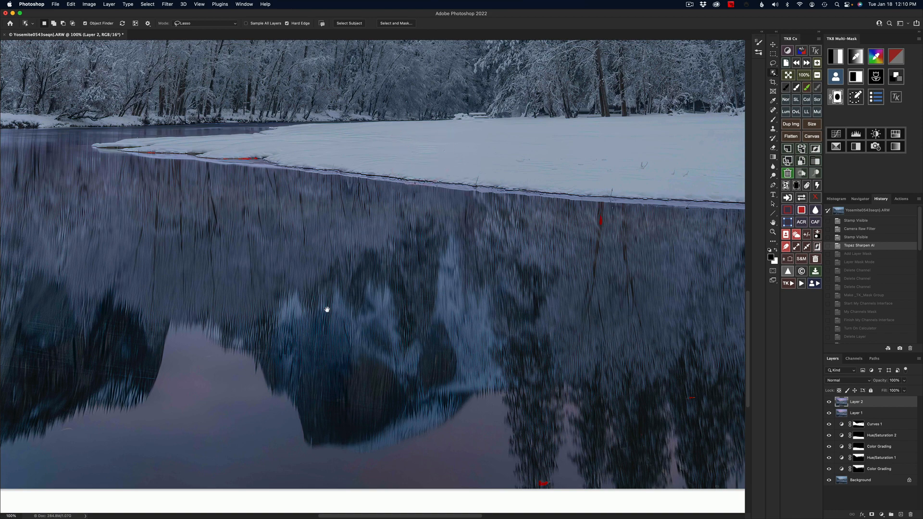
{"action": "key", "text": "space"}
{"action": "left_click_drag", "start_coordinate": [596, 374], "coordinate": [338, 505]}
{"action": "left_click_drag", "start_coordinate": [342, 146], "coordinate": [433, 459]}
{"action": "left_click_drag", "start_coordinate": [306, 255], "coordinate": [582, 169]}
{"action": "left_click_drag", "start_coordinate": [334, 363], "coordinate": [509, 323]}
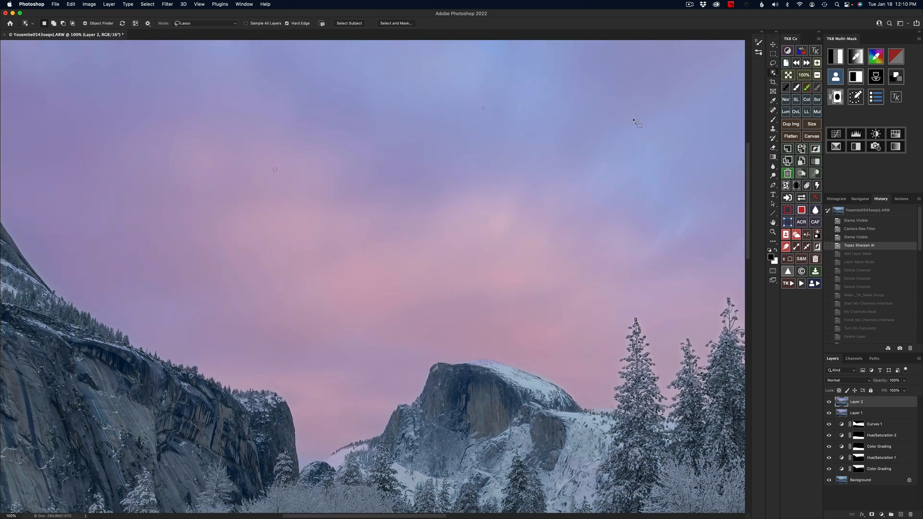
{"action": "left_click", "coordinate": [788, 75]}
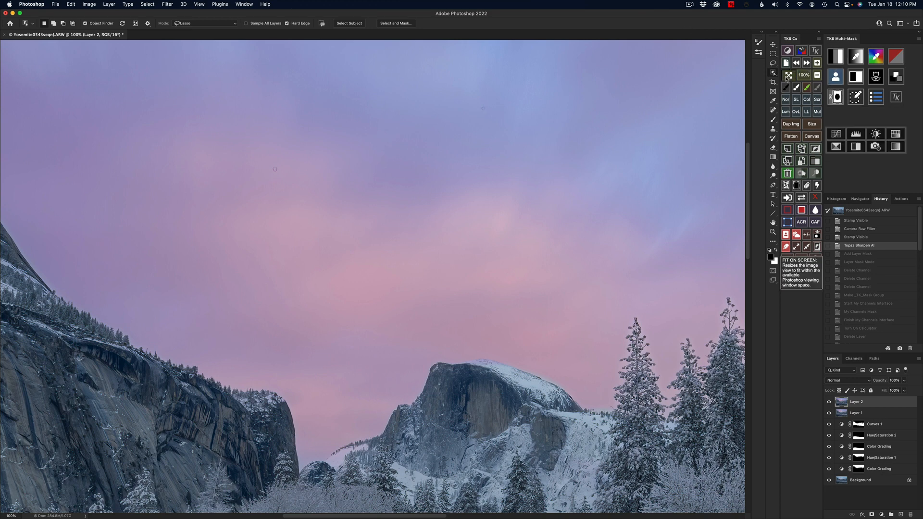
{"action": "left_click", "coordinate": [816, 76]}
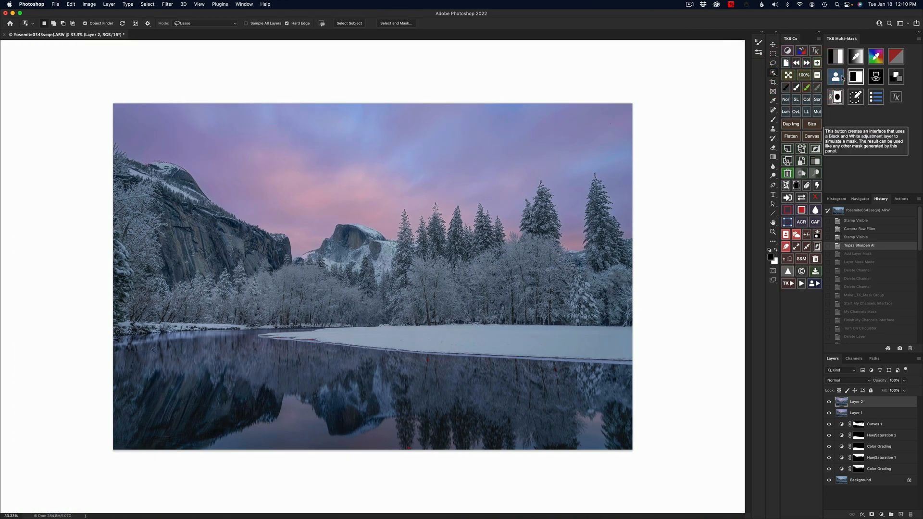
Load the saved Landscape channel as a TK8 mask and apply it as a layer mask on the sharpened Layer 2
{"action": "left_click", "coordinate": [835, 79]}
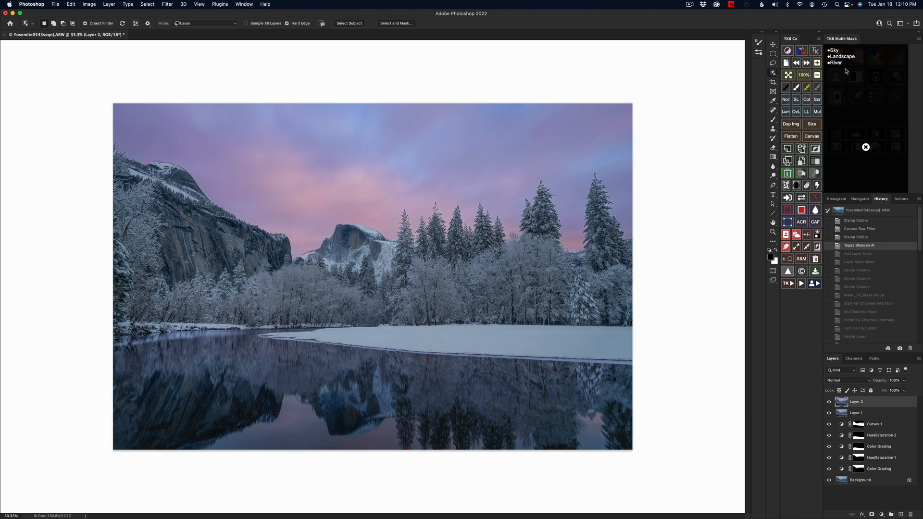
{"action": "left_click", "coordinate": [849, 59]}
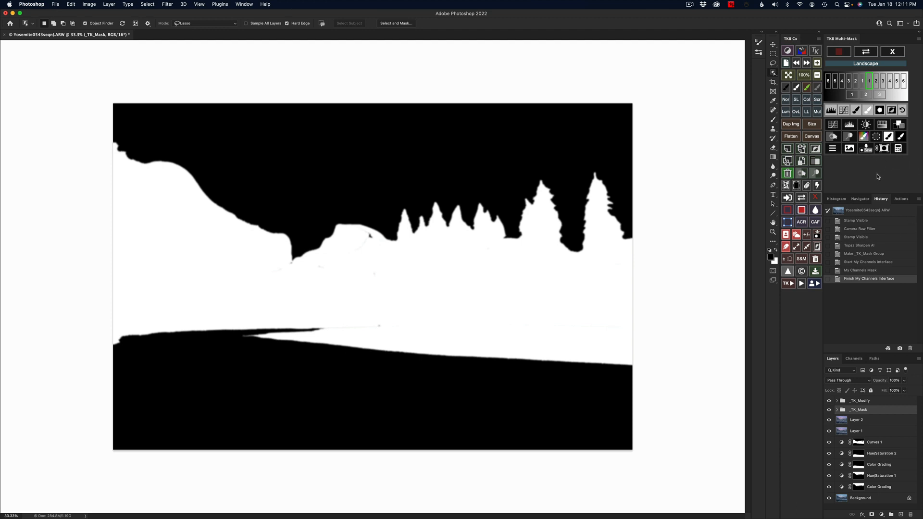
{"action": "left_click", "coordinate": [886, 150]}
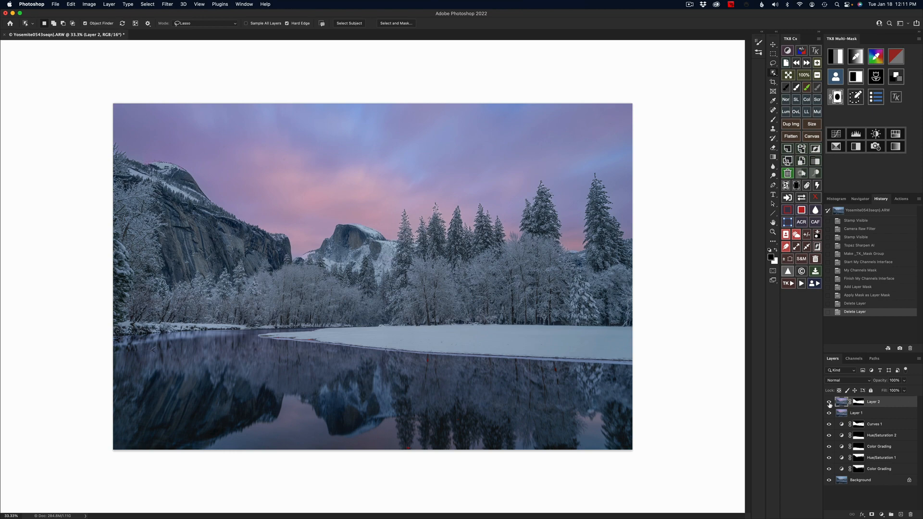
Check the masked sharpening at 100% on the river, sky and cliffs, and return to the 33.3% view
{"action": "left_click", "coordinate": [803, 75]}
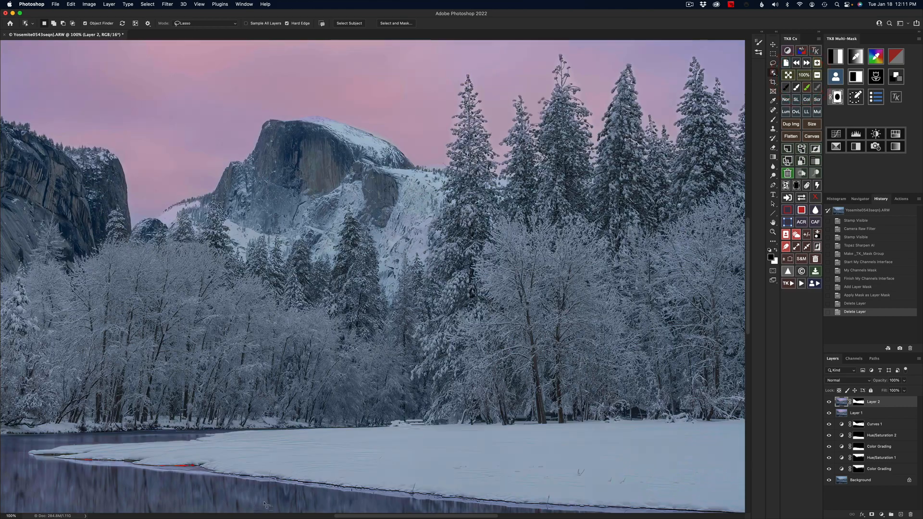
{"action": "left_click_drag", "start_coordinate": [267, 498], "coordinate": [313, 206]}
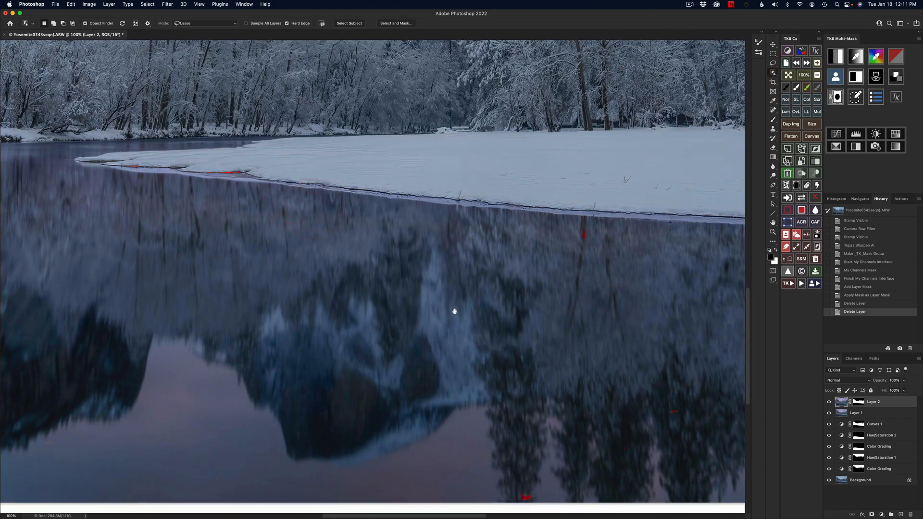
{"action": "left_click_drag", "start_coordinate": [454, 311], "coordinate": [406, 502]}
{"action": "left_click_drag", "start_coordinate": [380, 82], "coordinate": [626, 457]}
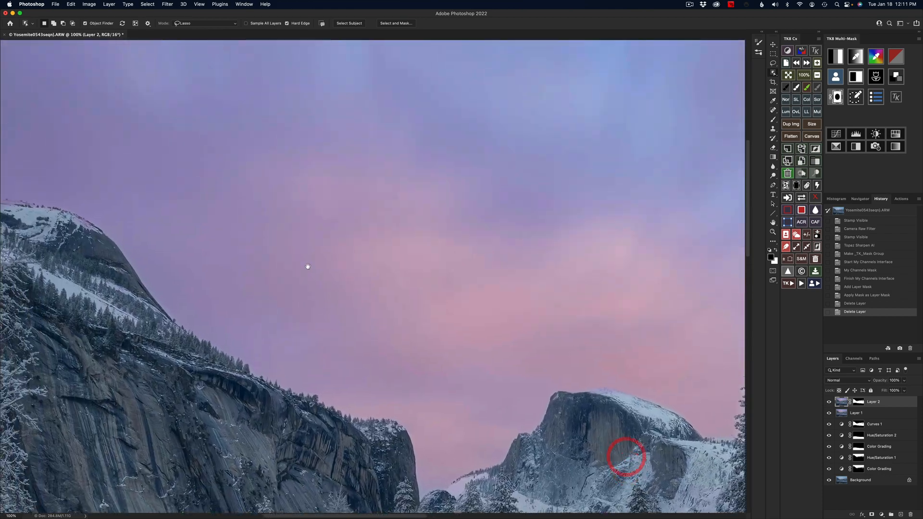
{"action": "left_click_drag", "start_coordinate": [308, 267], "coordinate": [266, 40]}
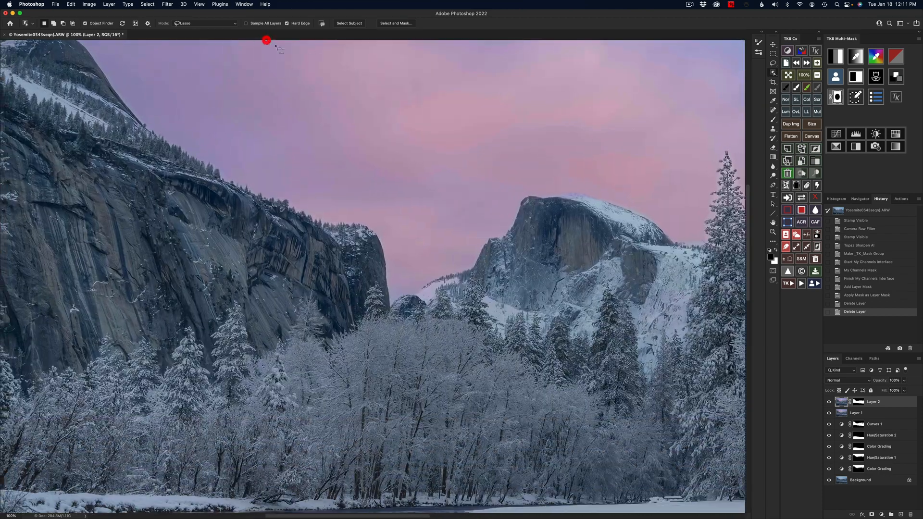
{"action": "left_click", "coordinate": [787, 75]}
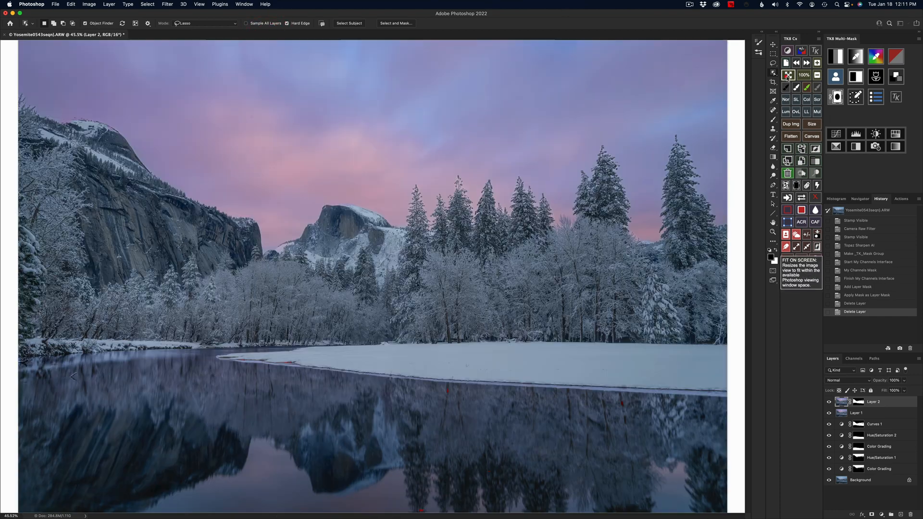
{"action": "left_click", "coordinate": [817, 75]}
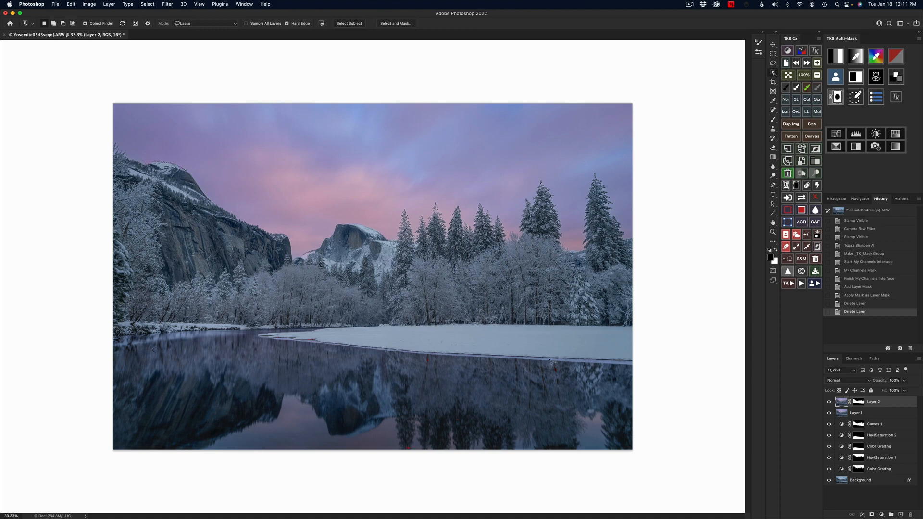
Inspect the snowbank, its shoreline and the frosted trees at 100%
{"action": "left_click", "coordinate": [803, 75]}
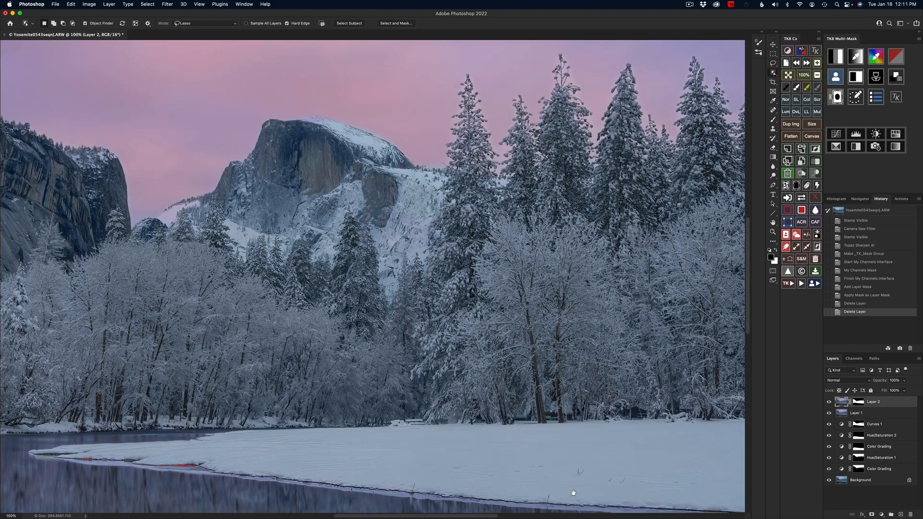
{"action": "left_click_drag", "start_coordinate": [573, 493], "coordinate": [98, 433]}
{"action": "left_click_drag", "start_coordinate": [279, 433], "coordinate": [508, 439]}
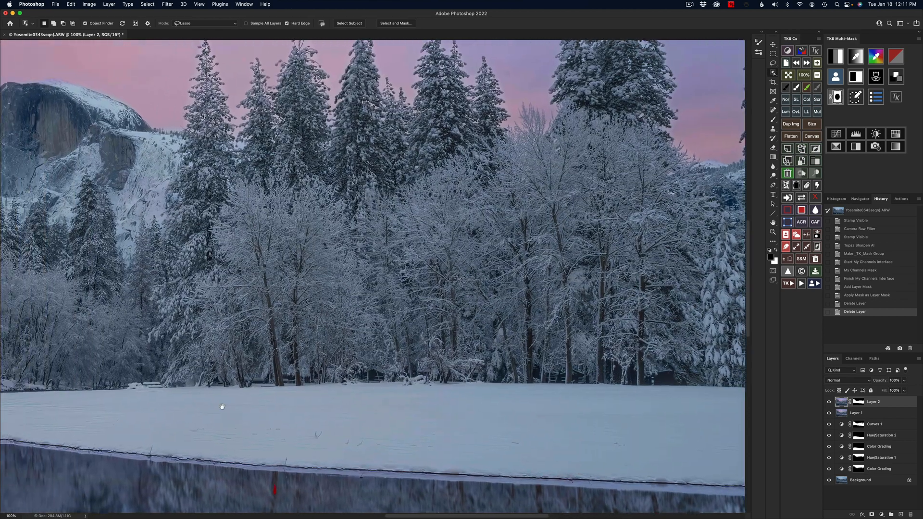
{"action": "left_click_drag", "start_coordinate": [222, 406], "coordinate": [432, 418]}
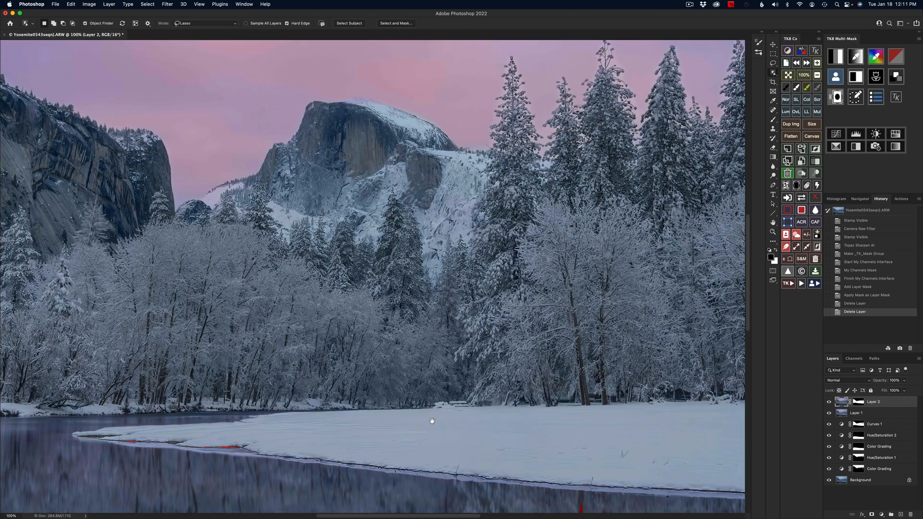
Check the snowbank's shoreline and the river reflection at 100%, and return to the 33.3% view
{"action": "left_click", "coordinate": [424, 420]}
{"action": "left_click_drag", "start_coordinate": [551, 455], "coordinate": [478, 411]}
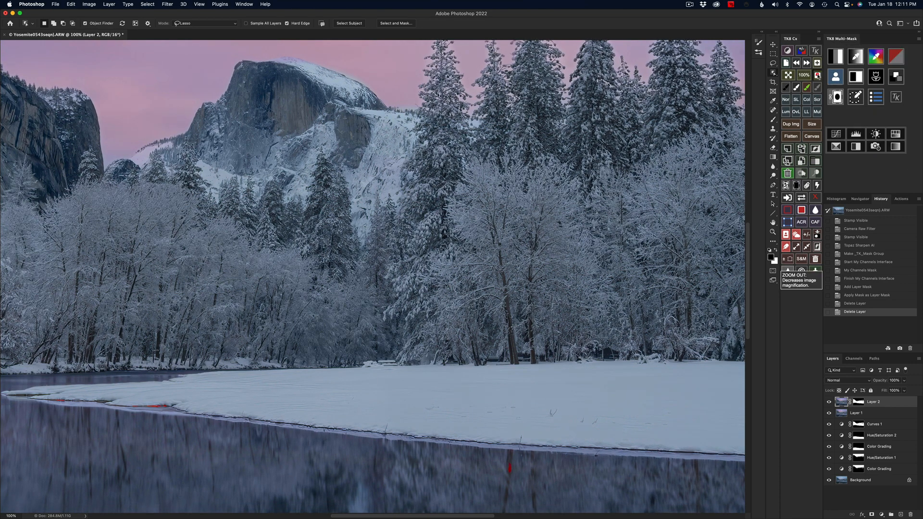
{"action": "left_click", "coordinate": [787, 269]}
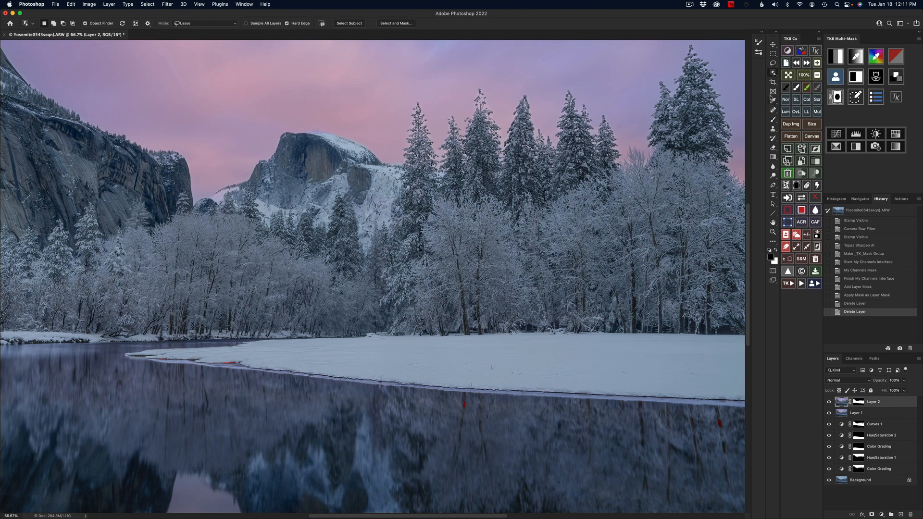
{"action": "left_click", "coordinate": [816, 75]}
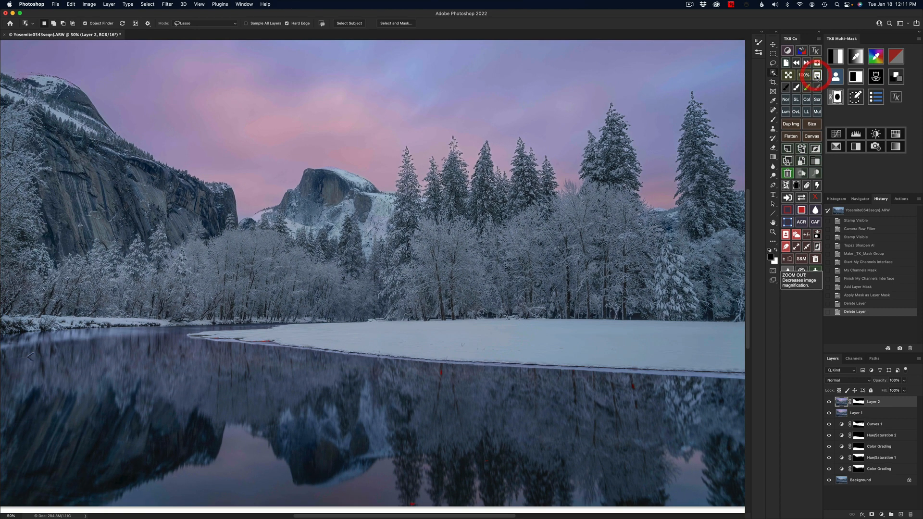
{"action": "left_click", "coordinate": [817, 76]}
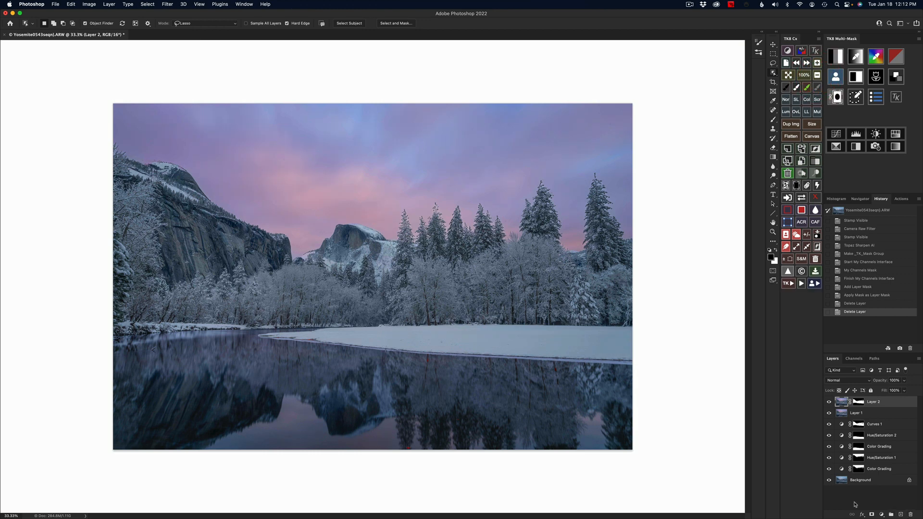
Compare the edited image with the original by showing only the Background layer, and restore the visibility of all layers
{"action": "left_click", "coordinate": [828, 480]}
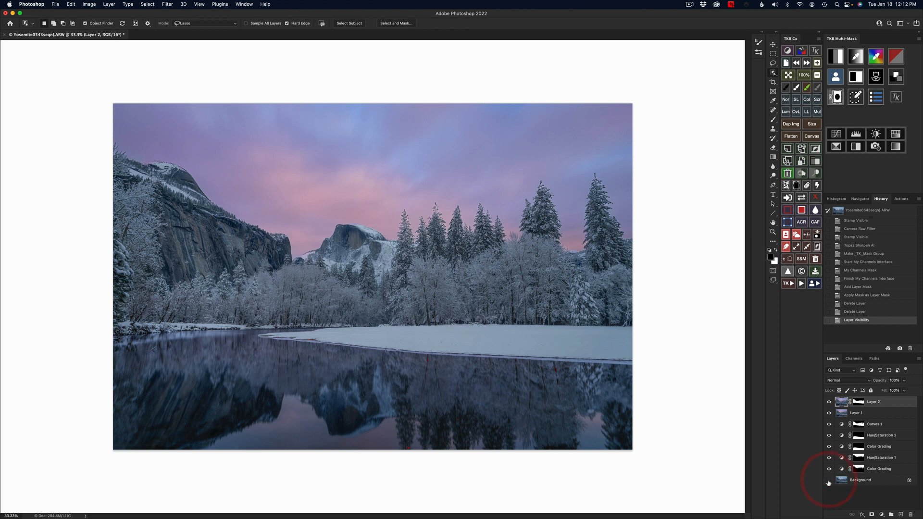
{"action": "left_click", "coordinate": [829, 481]}
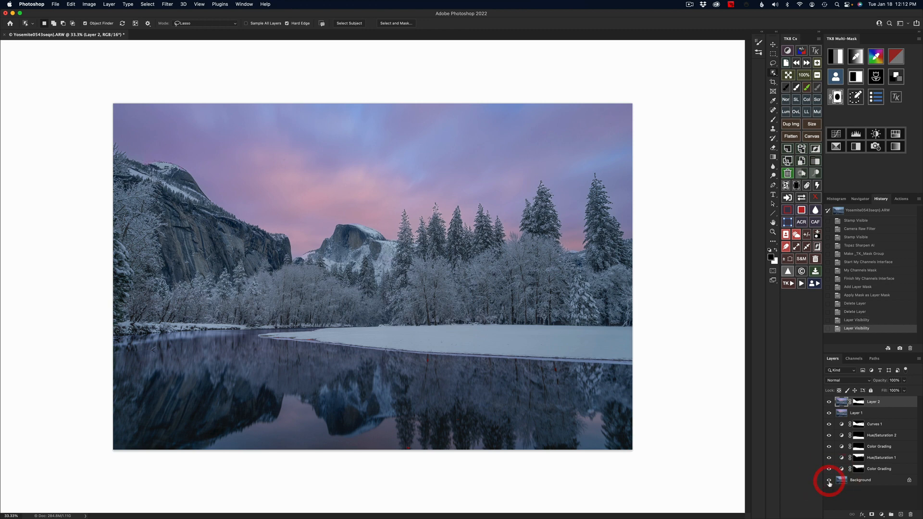
{"action": "left_click", "coordinate": [828, 481], "text": "alt"}
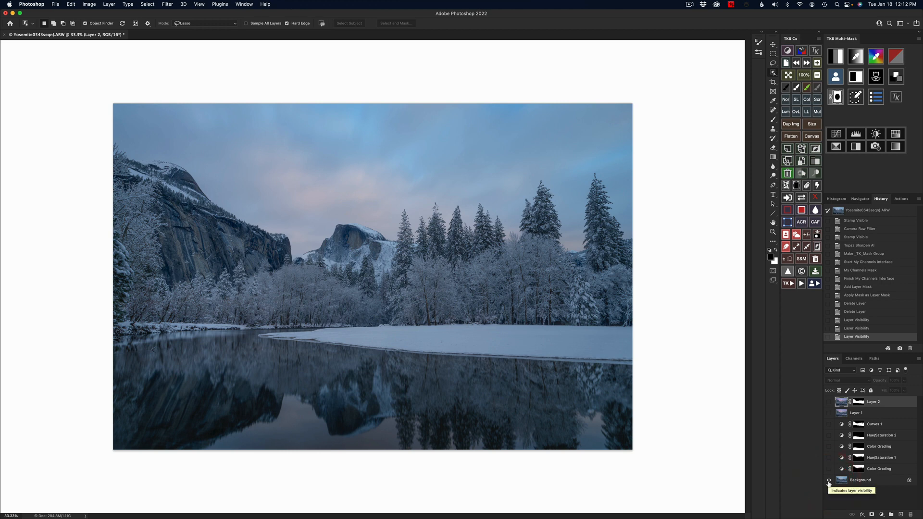
{"action": "left_click", "coordinate": [828, 480], "text": "alt"}
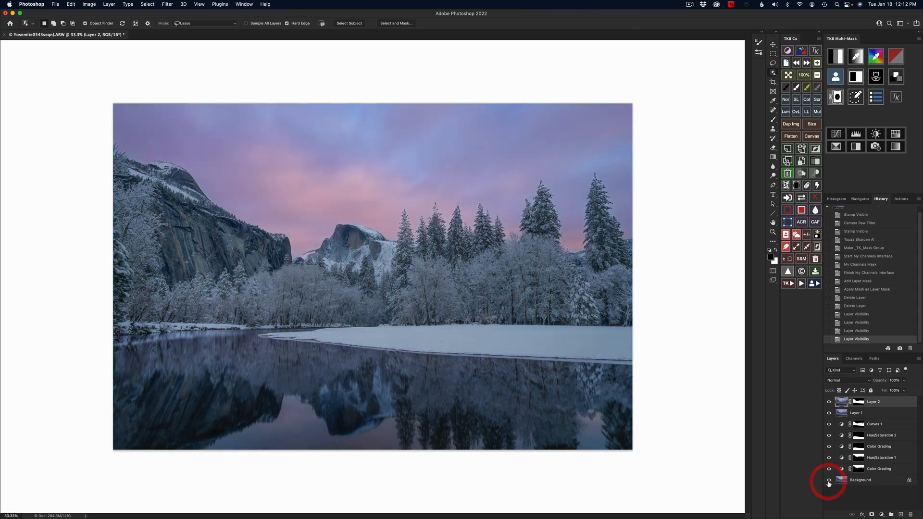